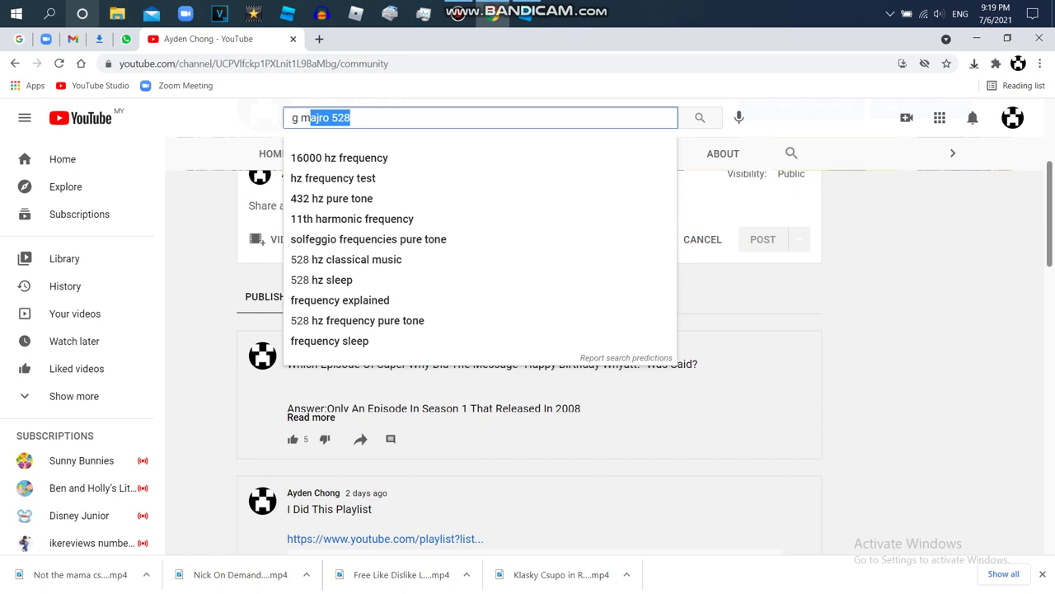
Search YouTube for the channel by its owner's name and open its Nick On Demand Logo Effects video at the comments.
key(BackSpace)
key(BackSpace)
key(BackSpace)
key(BackSpace)
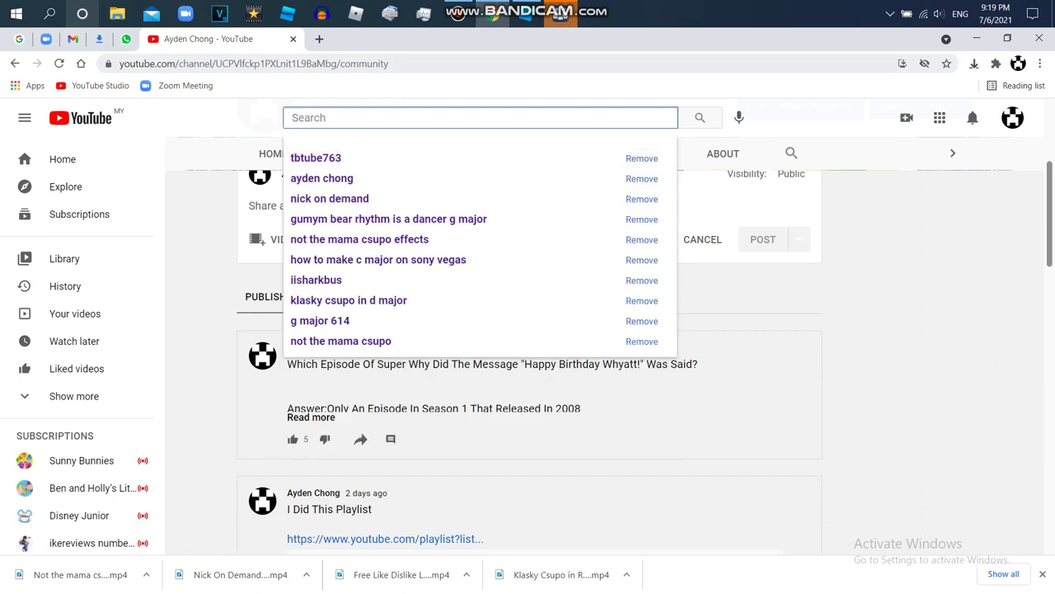
text(ay)
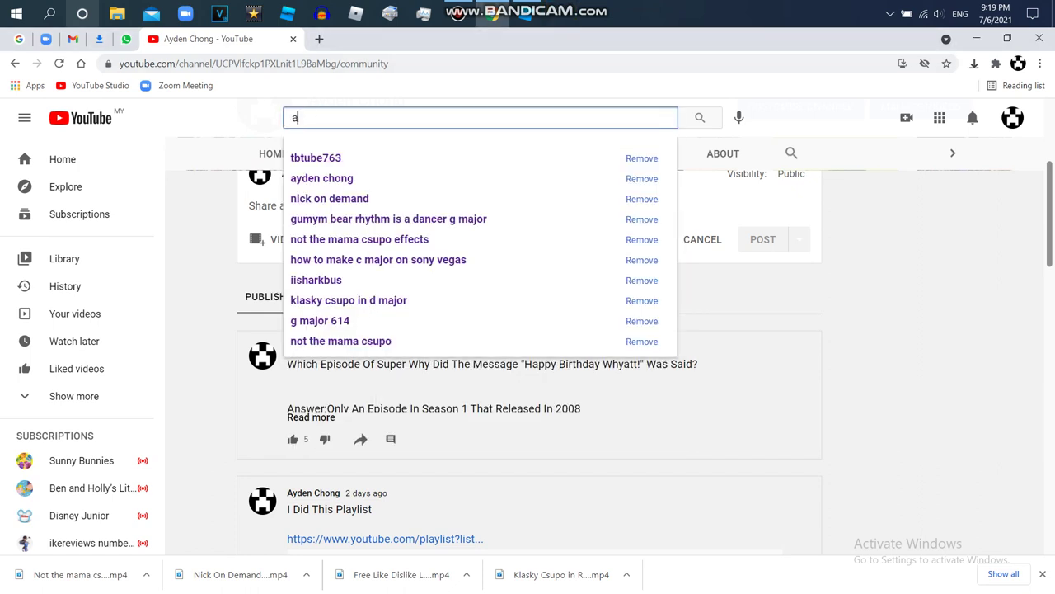
click(322, 158)
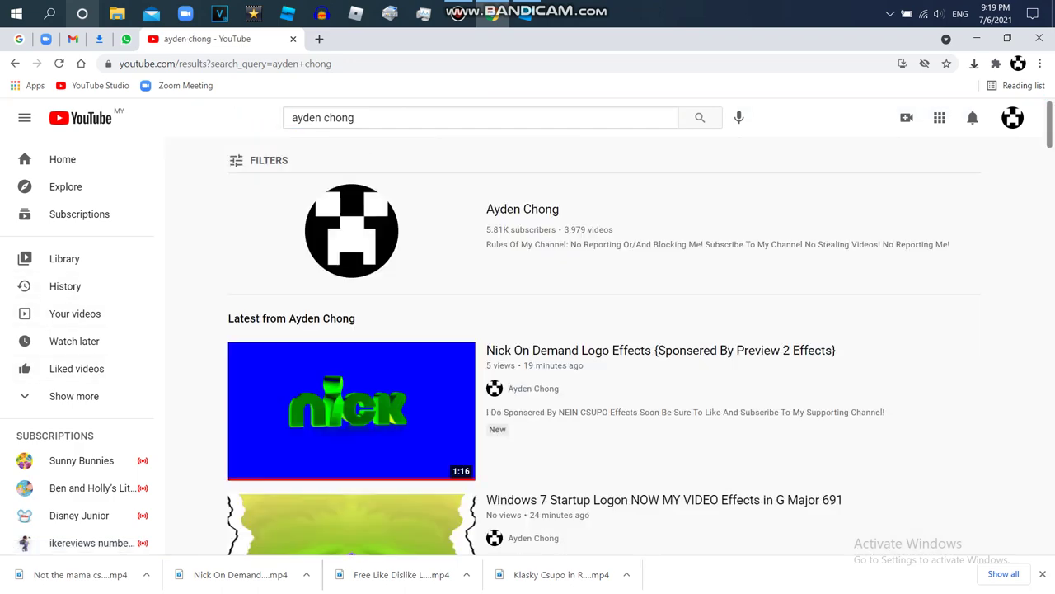
click(351, 410)
click(351, 411)
scroll(351, 410, down, 6)
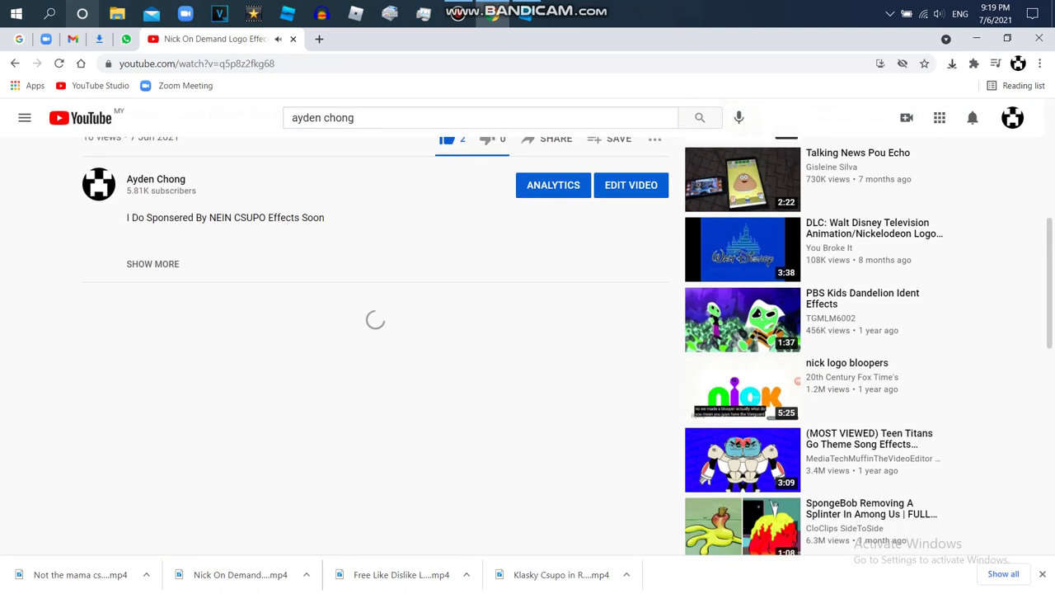
Reply to the viewer's comment with "I'll Start Making Storybook Village From Super Why On Roblox" and post it.
click(217, 396)
text(I''ll Start Makign)
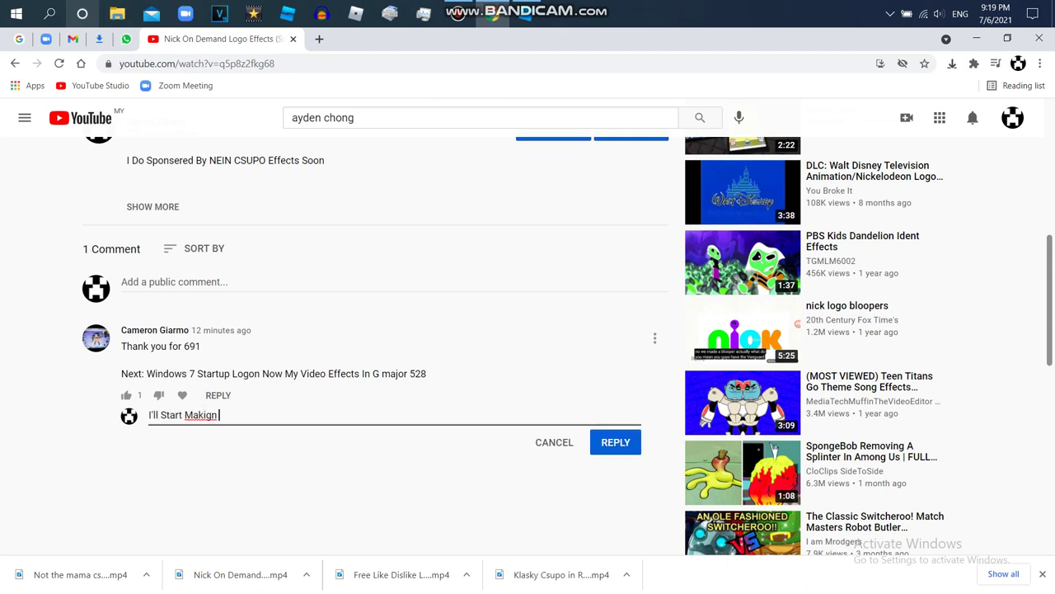
text( Storybook Village From S)
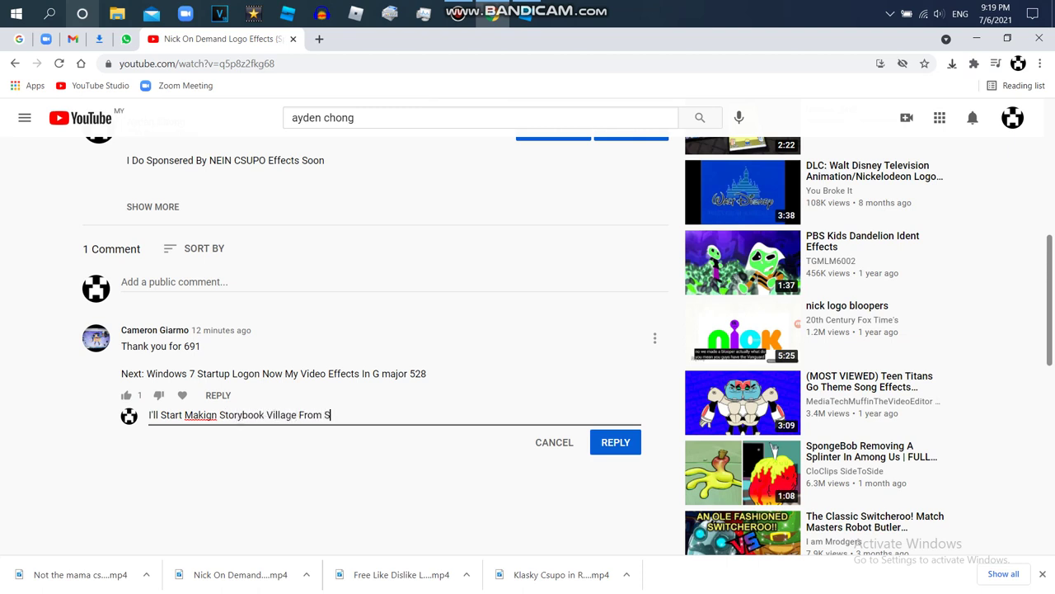
text(uper Why )
text(On Roblo)
text(ng)
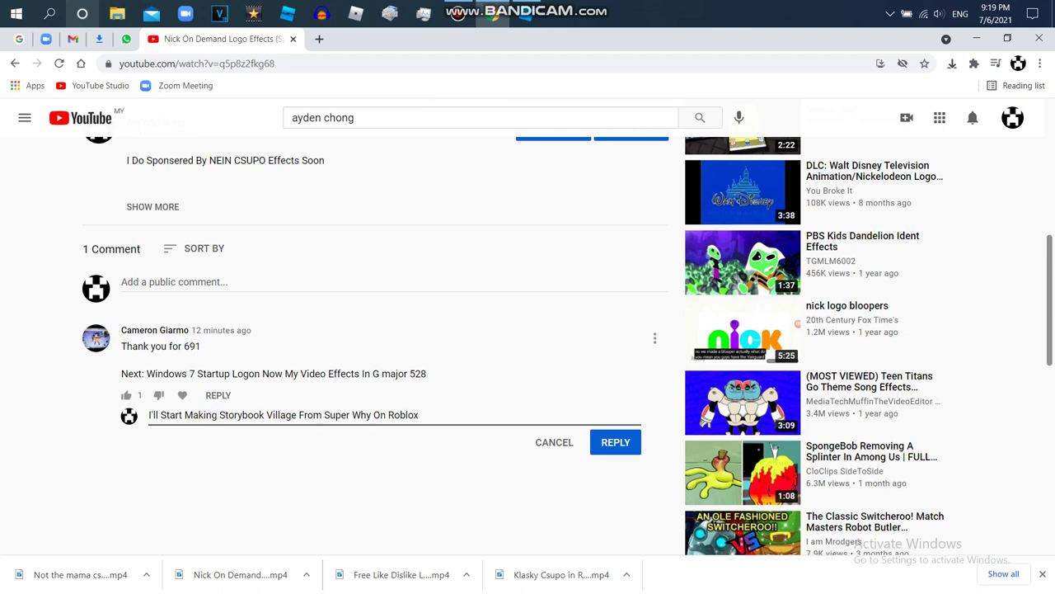
click(615, 442)
Give a creator heart to both the new reply and the viewer's comment above it.
click(354, 118)
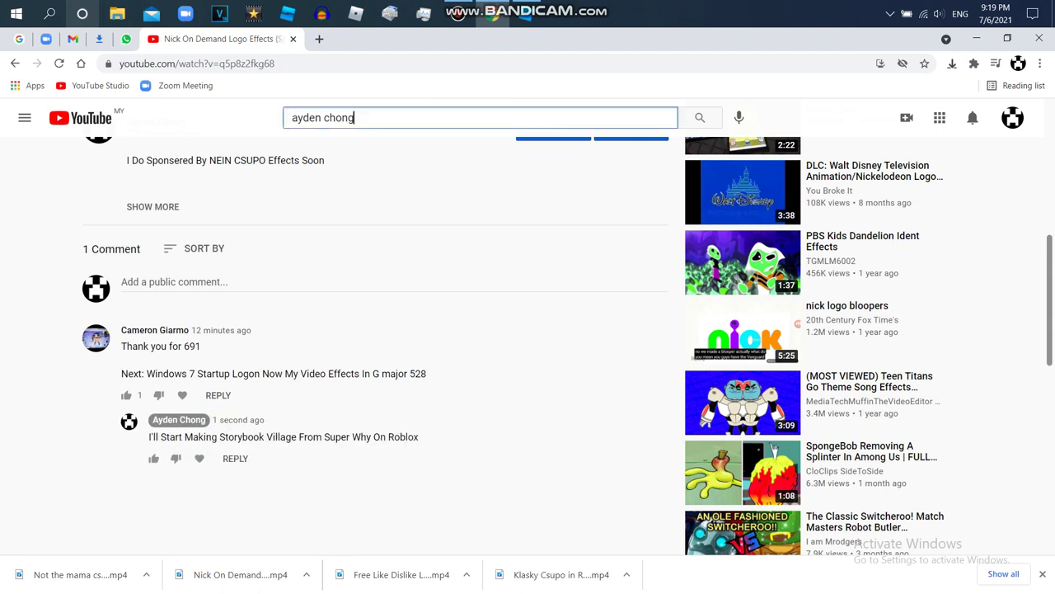
click(200, 459)
click(182, 396)
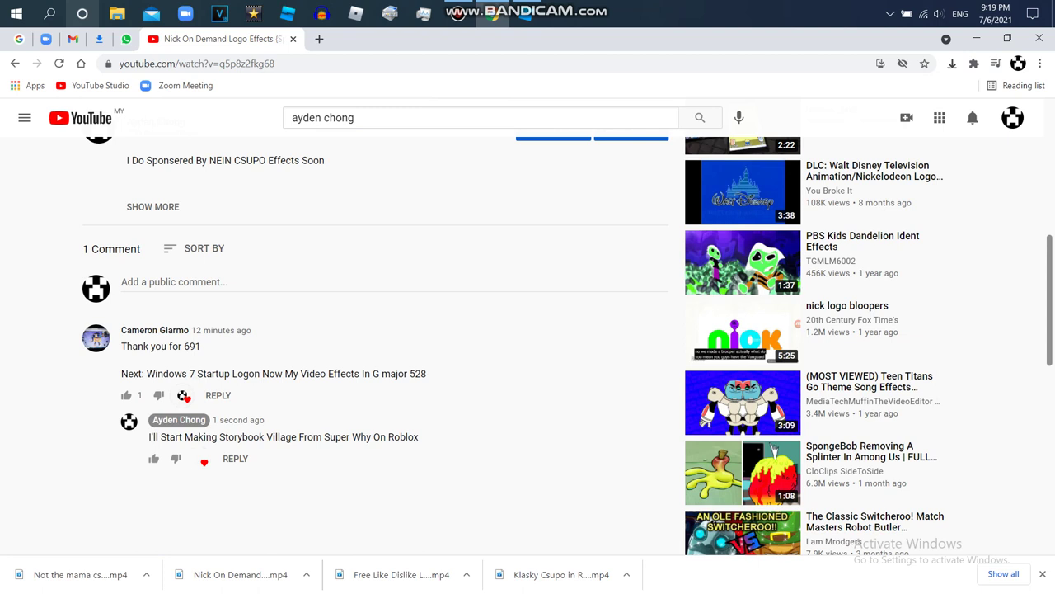
Search YouTube for "storybook village" and open a video from the results.
triple_click(330, 118)
key(BackSpace)
text(sto)
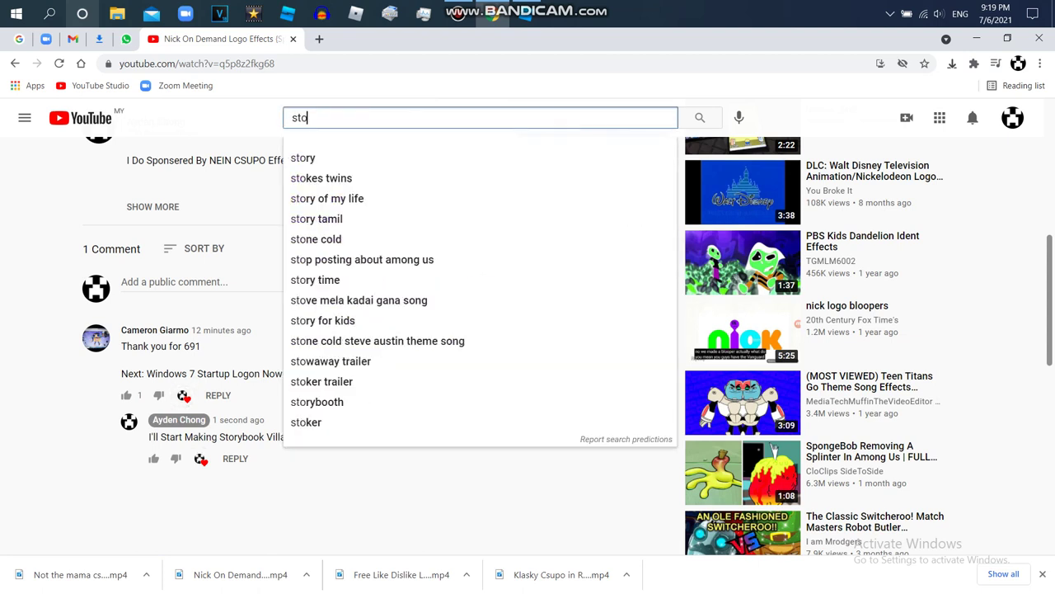
text(rybook village)
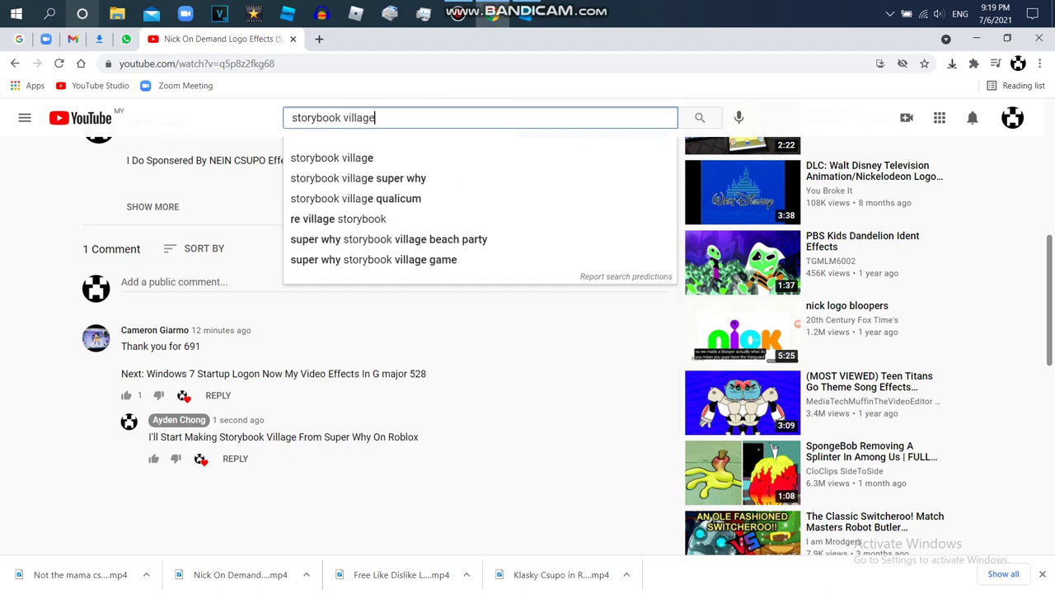
key(Return)
click(351, 403)
click(351, 403)
Switch to Roblox Studio and undo the removal of the baseplate.
click(526, 13)
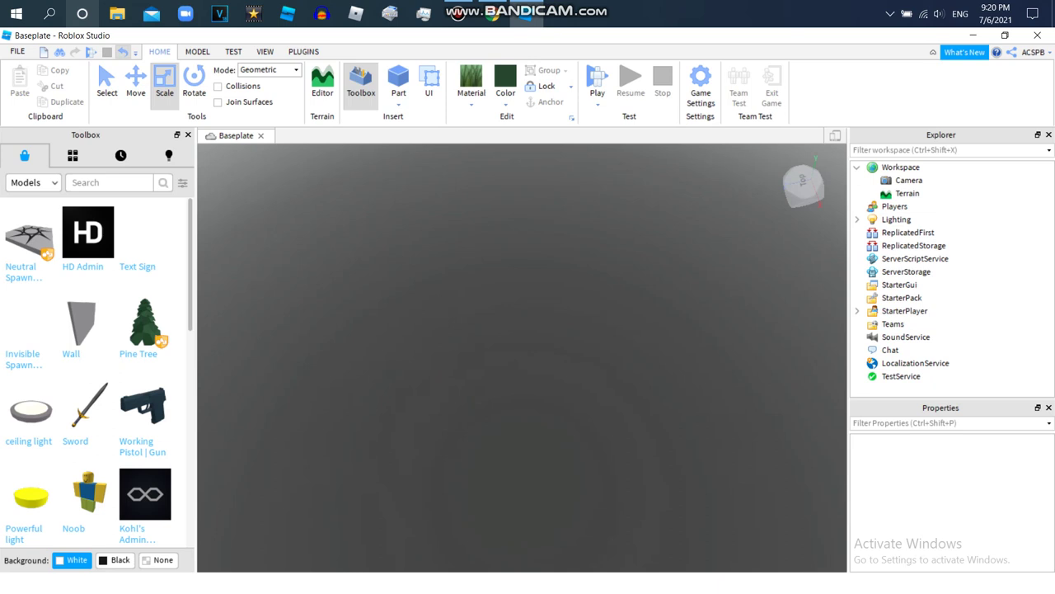
click(123, 52)
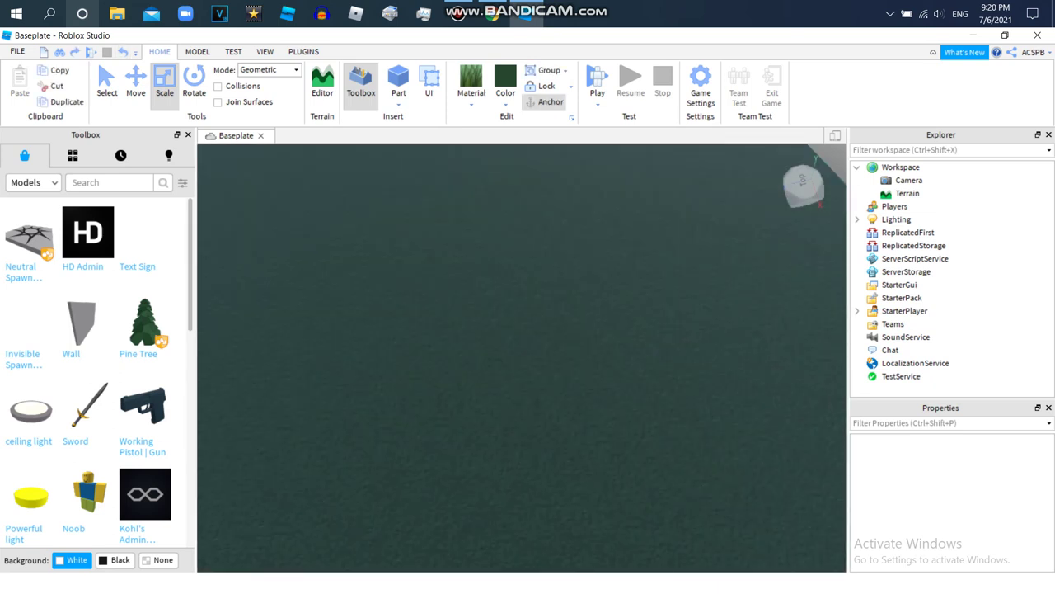
click(522, 358)
scroll(522, 357, down, 6)
right_drag(522, 358, 462, 329)
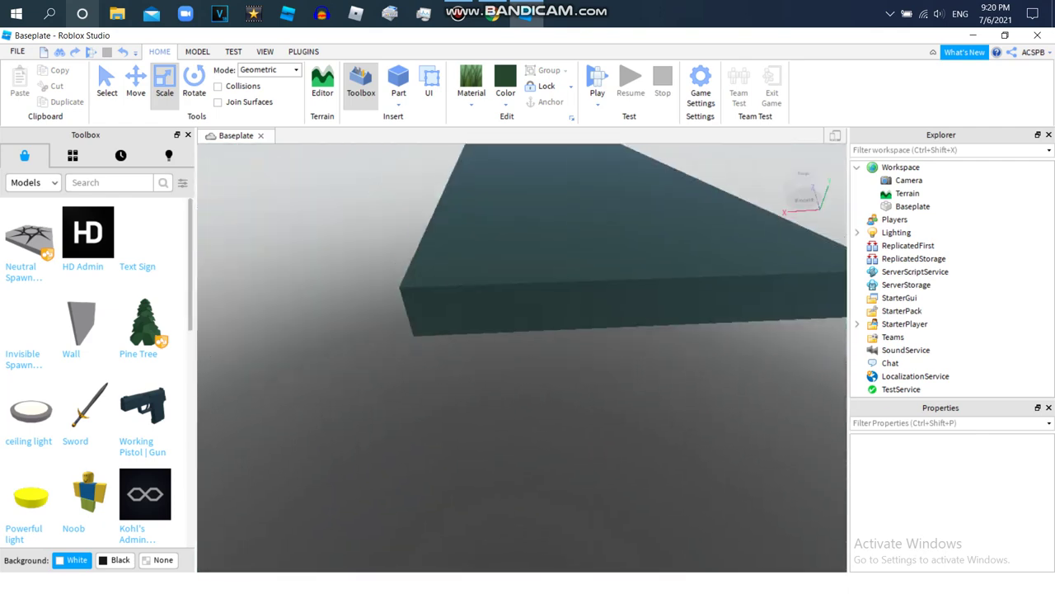
Save the place in the Documents folder as "Storybook Village {From Super Why!}".
click(17, 52)
click(52, 147)
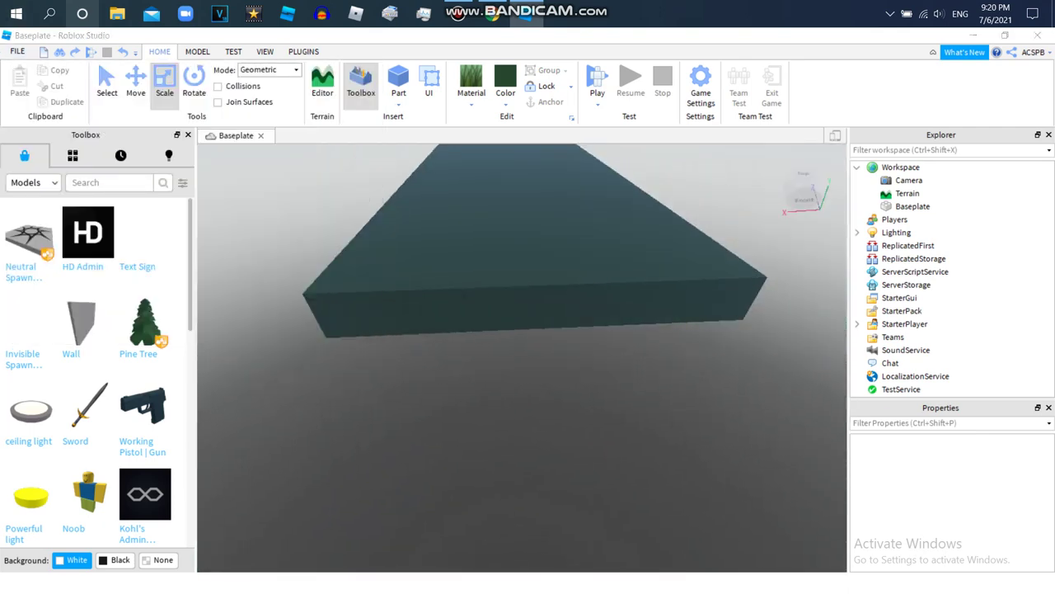
text(w)
key(ctrl+a)
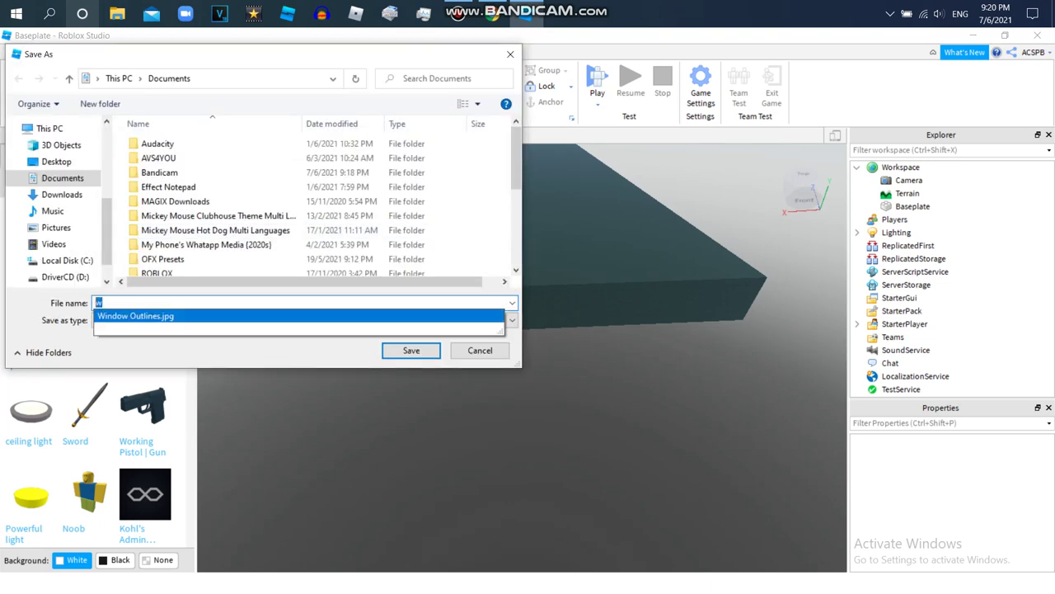
text(Story)
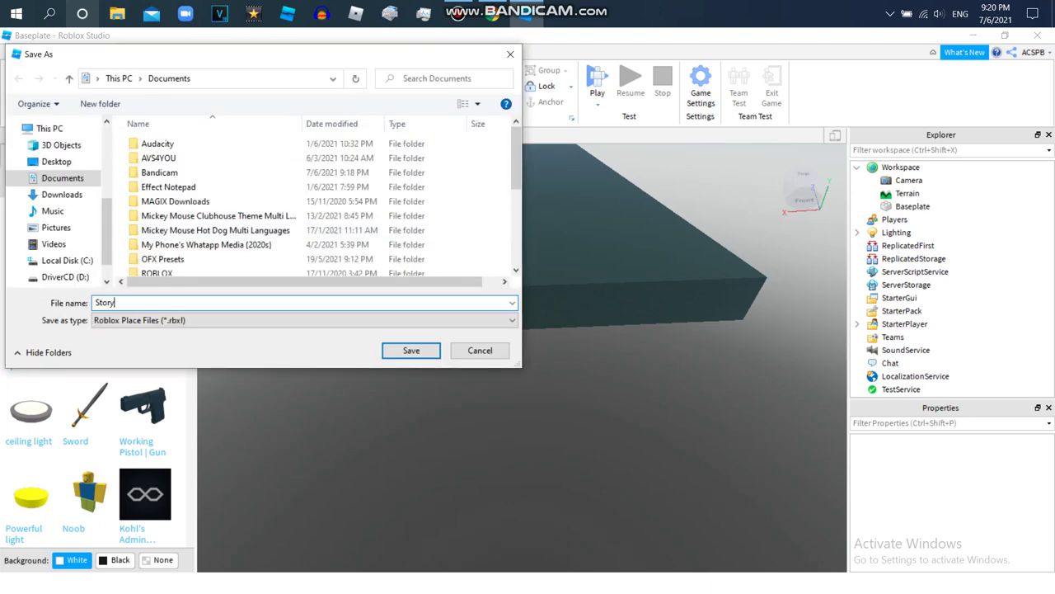
drag(516, 155, 517, 234)
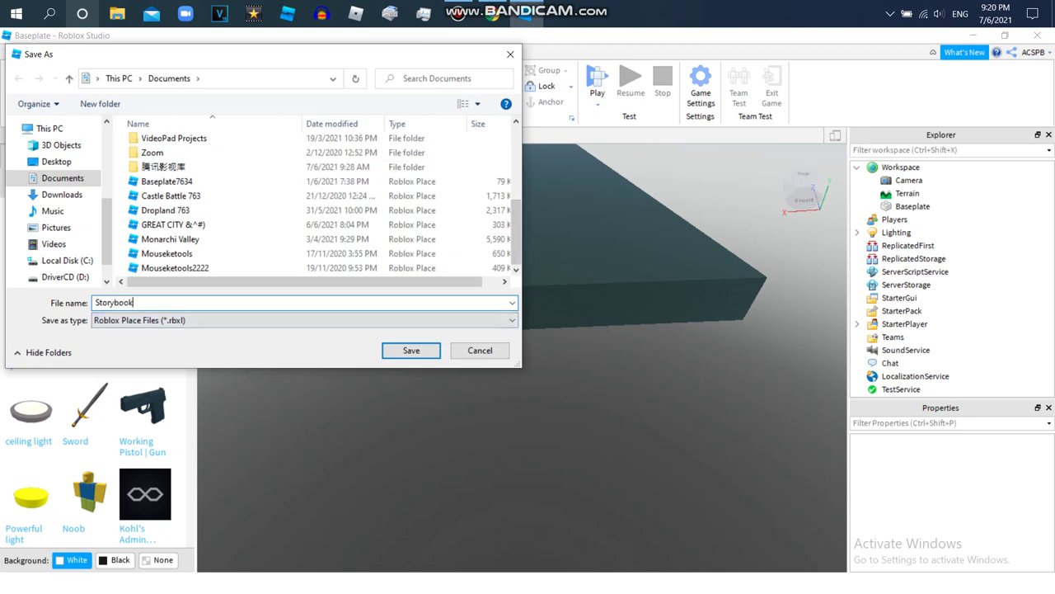
text(rybook Village (From Super Why!)
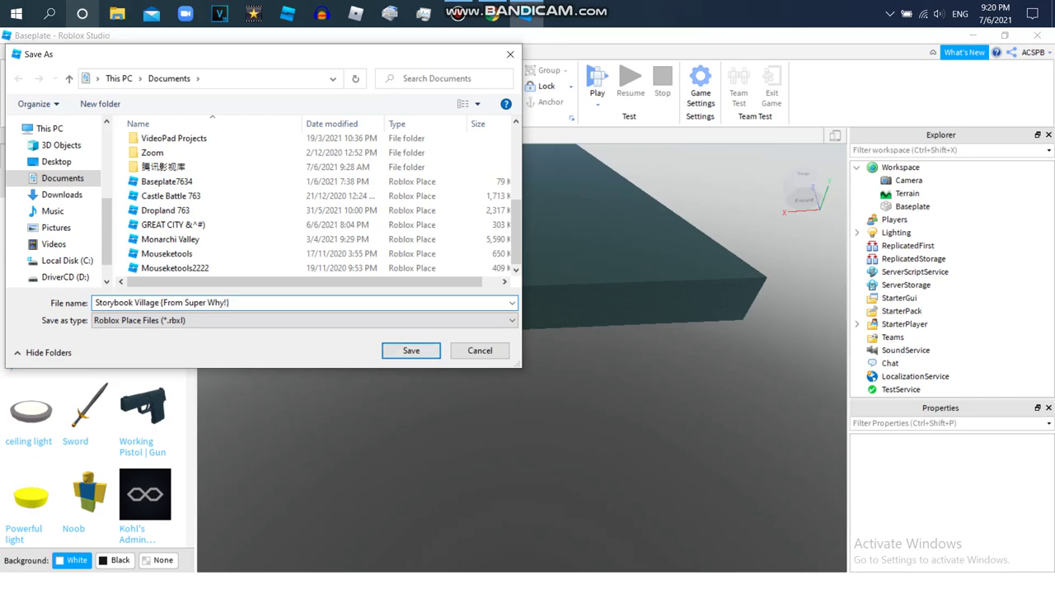
key(Return)
Search the Toolbox models for "storybook".
scroll(522, 358, up, 5)
right_drag(522, 358, 499, 387)
scroll(528, 445, down, 5)
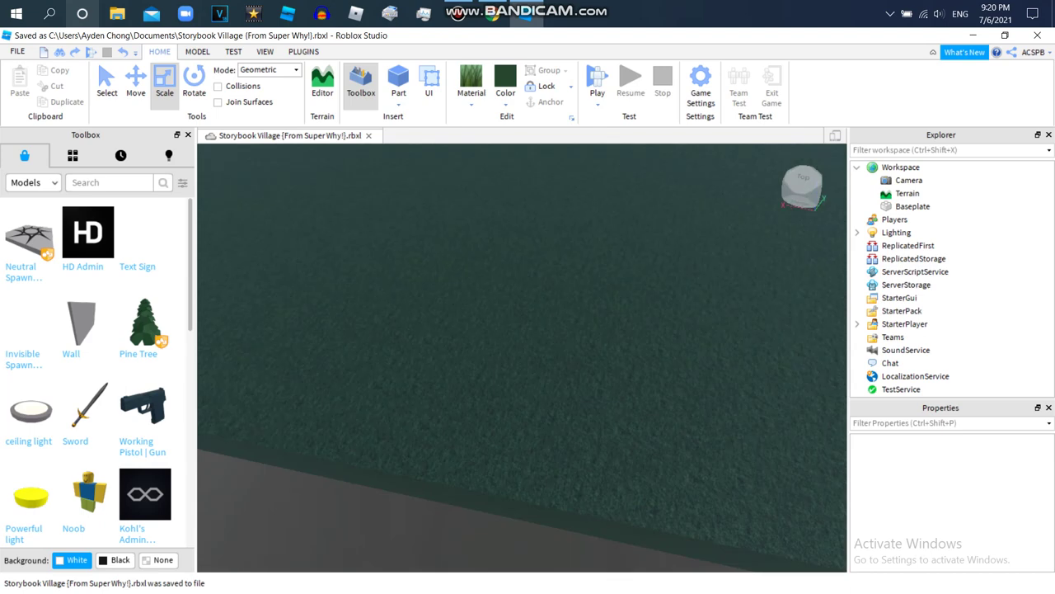
click(111, 183)
text(storybook)
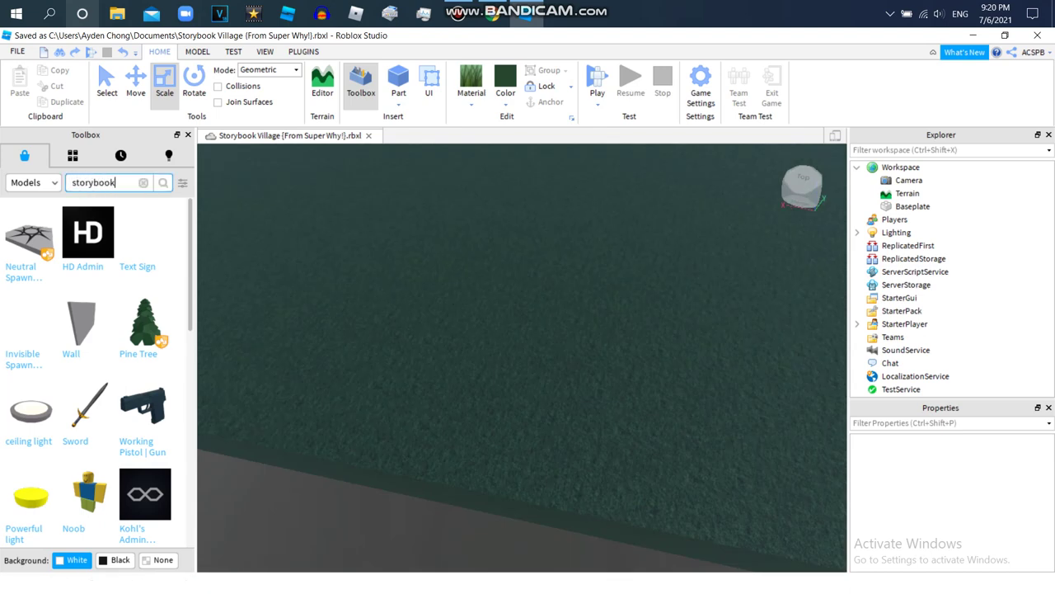
key(Return)
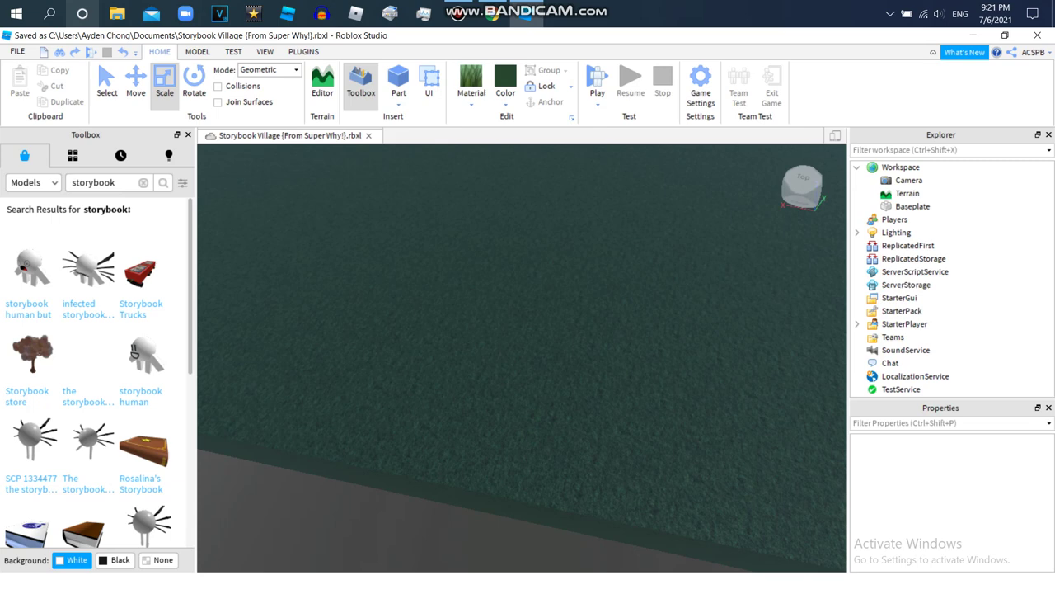
right_drag(522, 358, 468, 356)
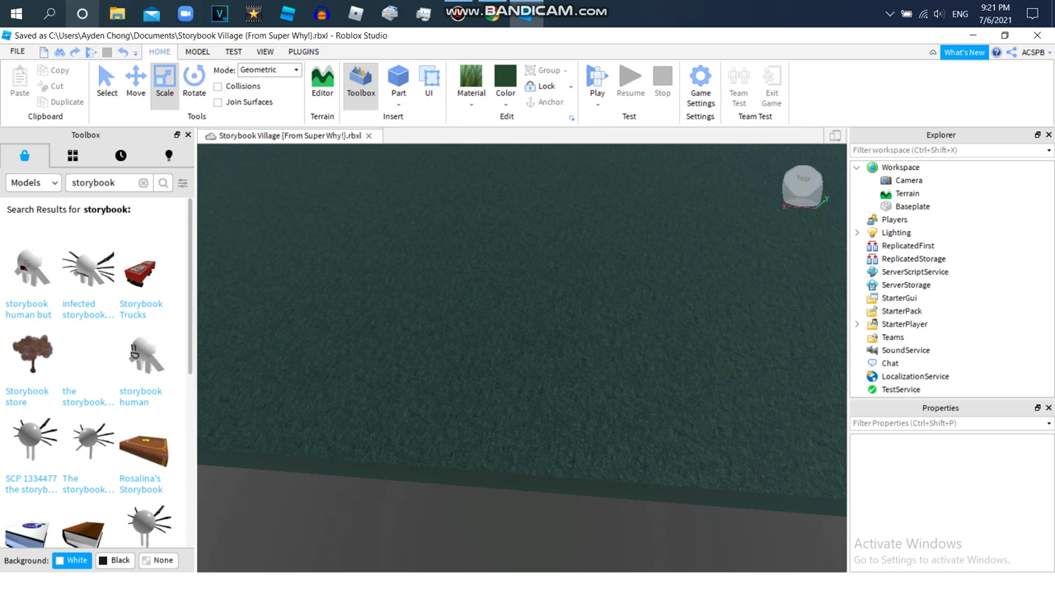
scroll(522, 358, down, 5)
Search the Toolbox models for "bookshelf" and place the brown Bookshelf model filled with coloured books on the baseplate.
click(144, 183)
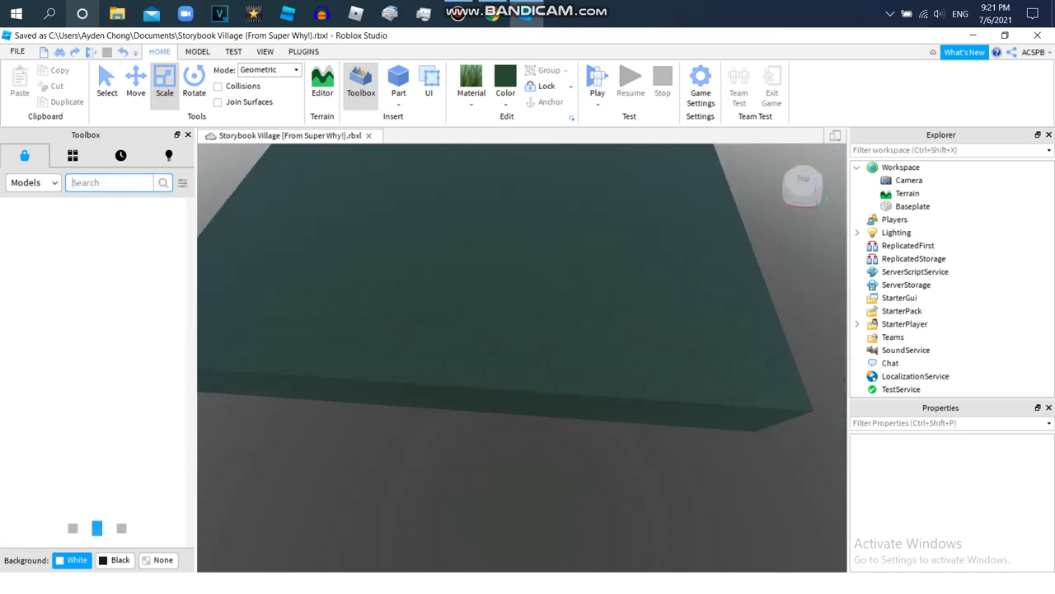
text(bookshelf)
key(Return)
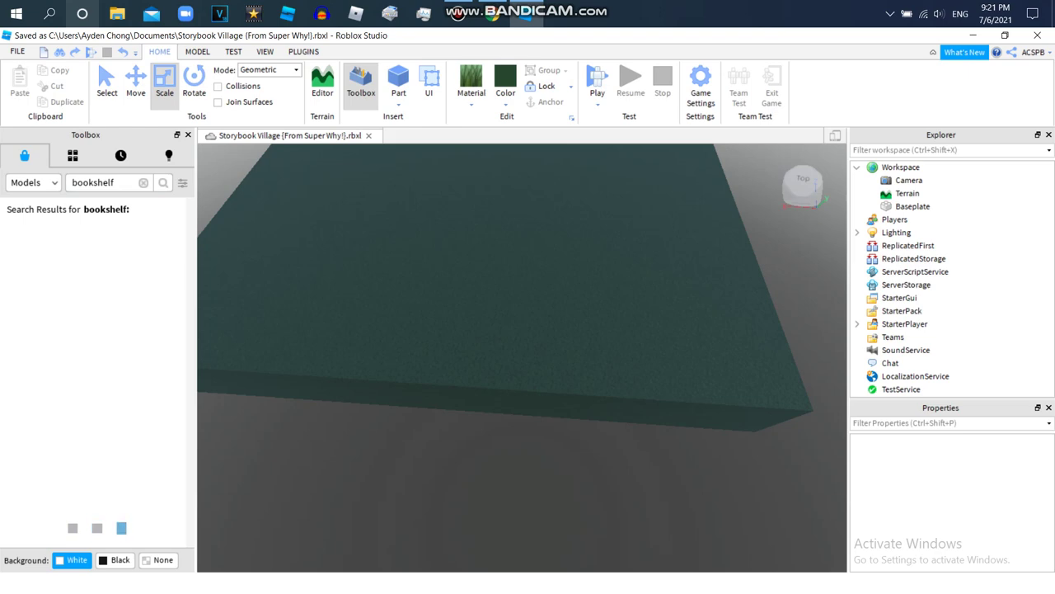
right_drag(522, 358, 482, 362)
drag(147, 274, 377, 353)
right_drag(377, 353, 329, 351)
Turn the bookshelf so its books face the baseplate's near edge and stand it upright close to that edge.
click(195, 82)
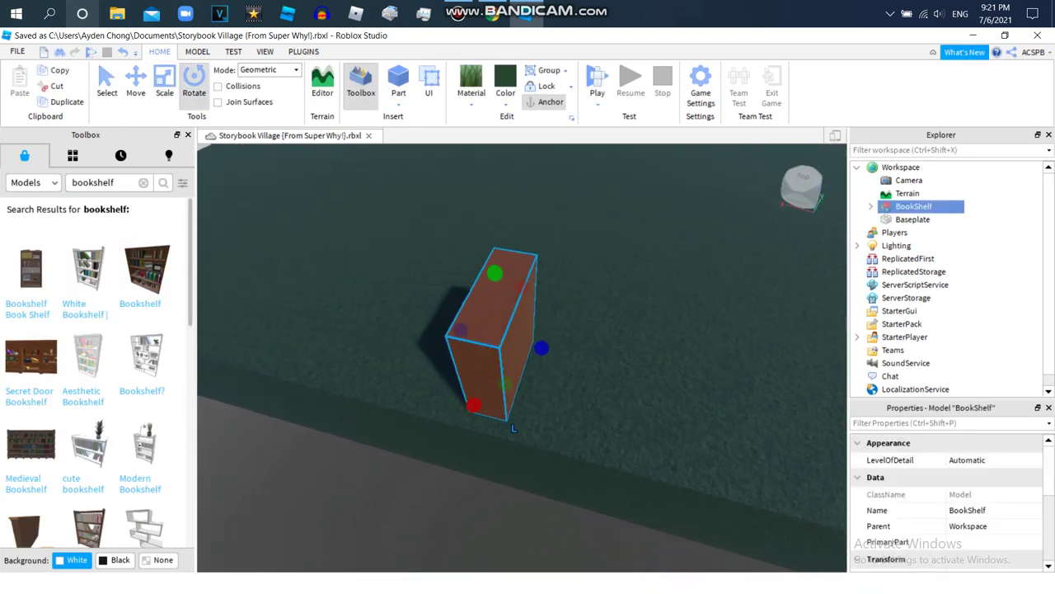
drag(480, 295, 440, 366)
scroll(449, 362, down, 3)
key(d)
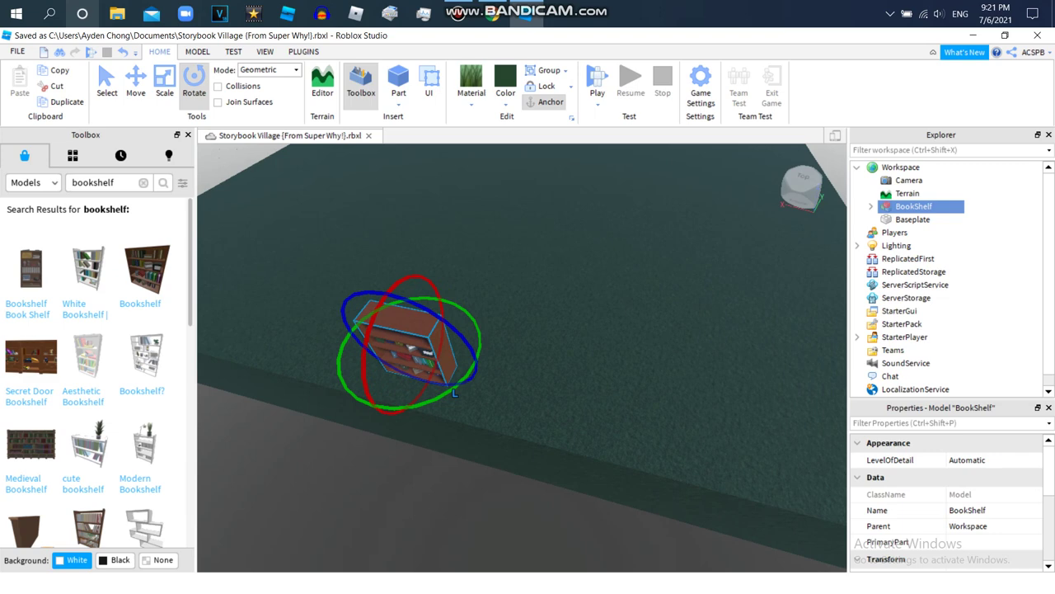
key(a)
key(ctrl+z)
drag(513, 344, 516, 375)
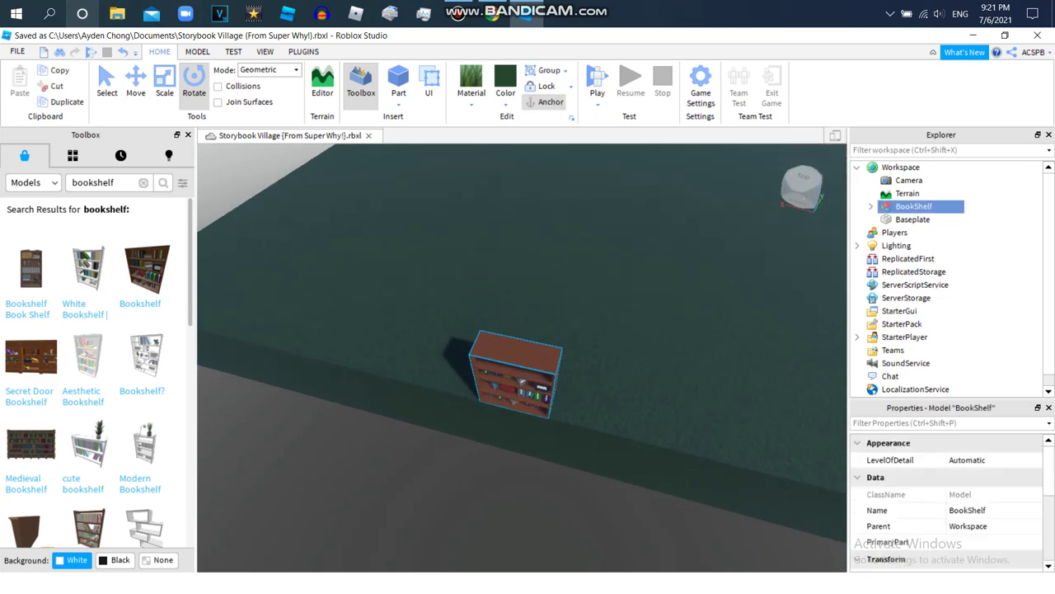
Scale the bookshelf up into a giant model that spans much of the baseplate's width.
click(165, 82)
drag(516, 338, 518, 169)
scroll(514, 234, down, 1)
scroll(516, 181, down, 4)
scroll(602, 426, up, 3)
right_drag(602, 425, 595, 454)
key(w)
key(w)
key(s)
key(s)
key(w)
key(s)
drag(477, 175, 476, 149)
click(476, 150)
key(w)
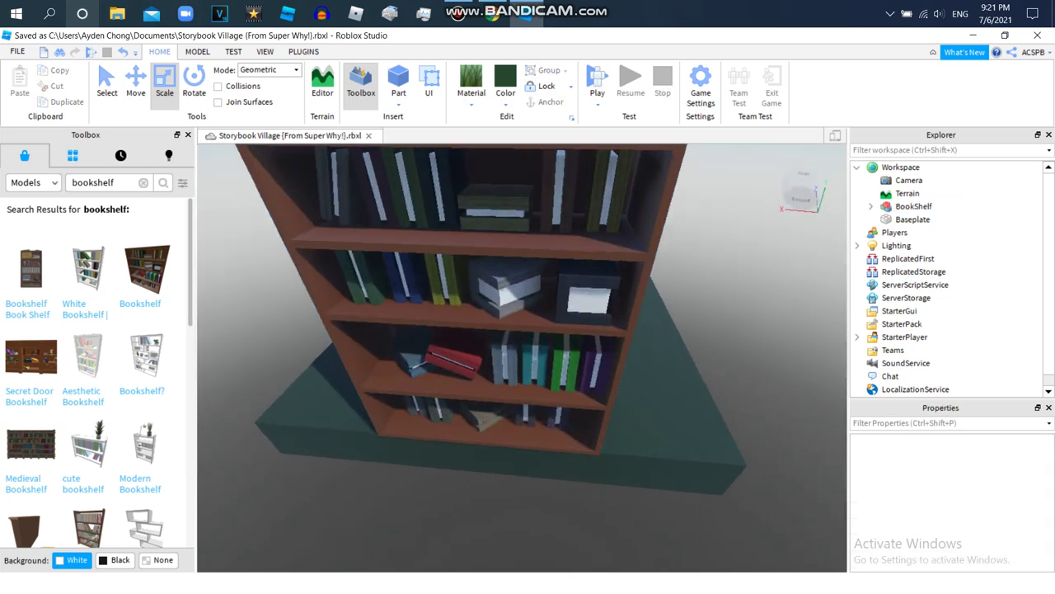
Insert the Minecraft Zombie from My Models onto the top shelf of the giant bookshelf.
click(73, 155)
mouse_move(487, 330)
right_down()
mouse_move(483, 310)
mouse_move(536, 318)
mouse_move(487, 321)
right_up()
key(w)
mouse_move(487, 322)
mouse_down()
mouse_move(475, 320)
mouse_move(484, 315)
mouse_up()
right_drag(485, 315, 490, 315)
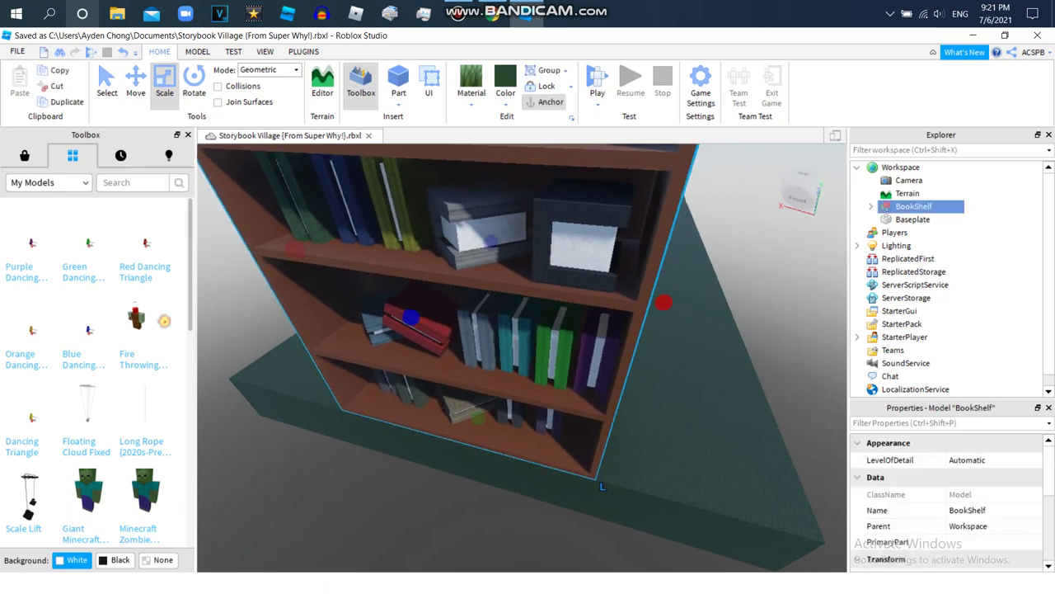
key(s)
key(d)
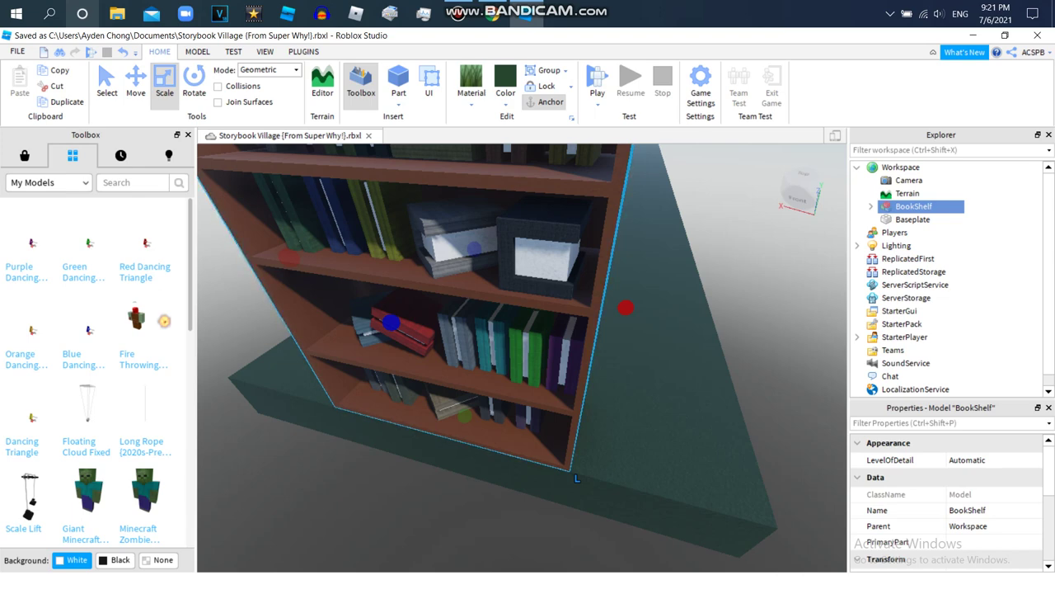
click(709, 363)
right_drag(709, 363, 643, 280)
scroll(523, 358, up, 4)
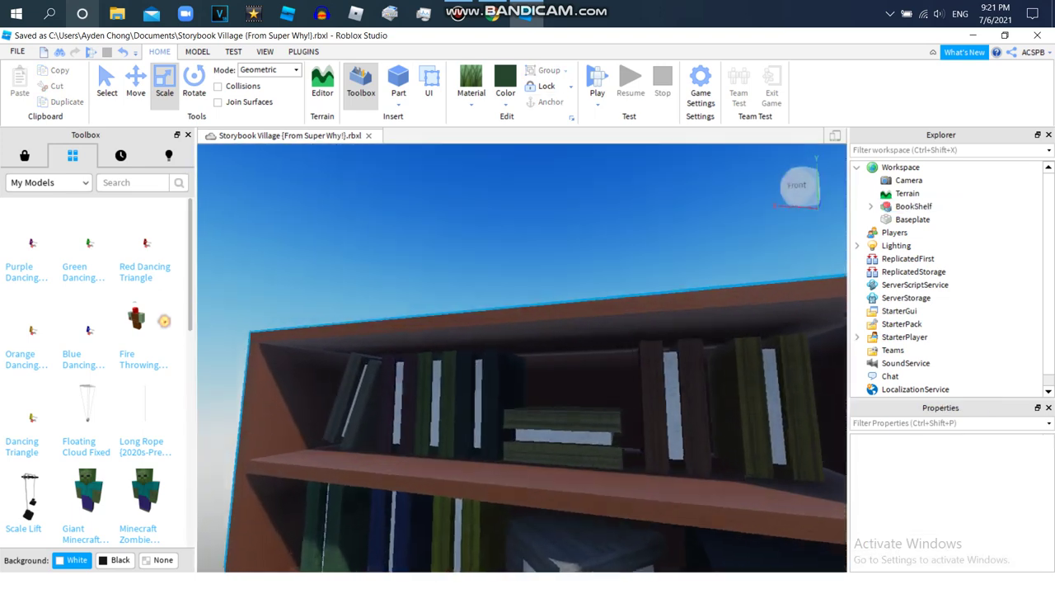
right_drag(523, 357, 536, 429)
scroll(495, 362, down, 3)
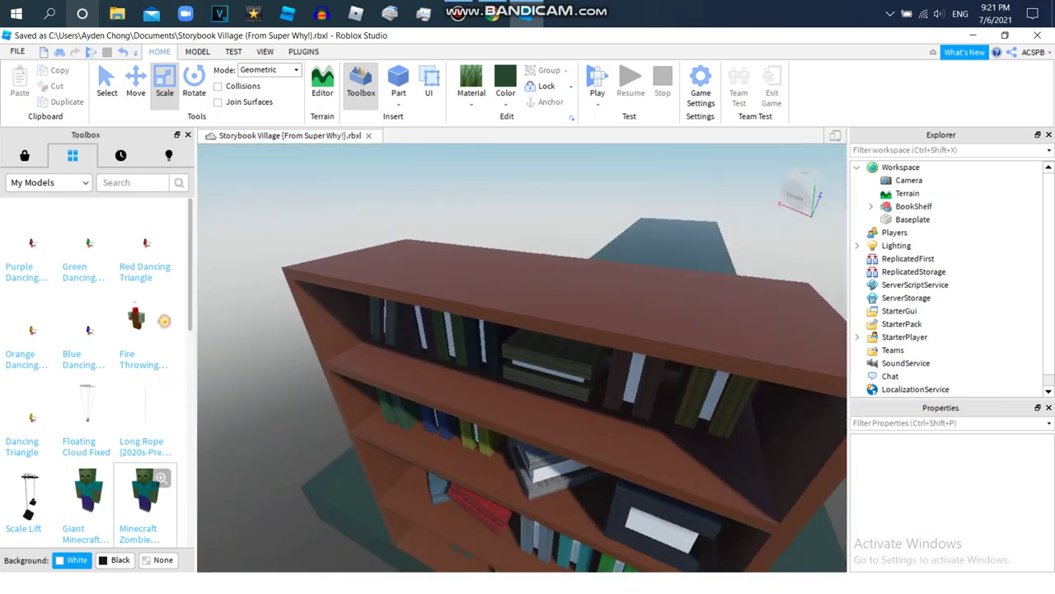
click(143, 495)
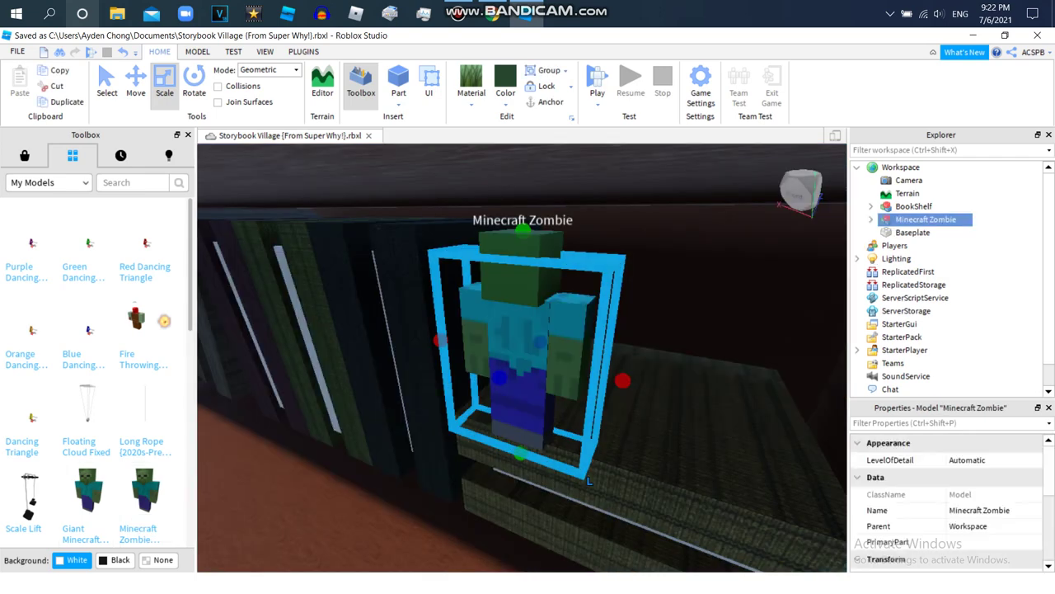
Select the bookshelf again and scale it up further so it towers over the Minecraft Zombie.
right_drag(495, 387, 577, 355)
scroll(577, 355, down, 5)
click(577, 355)
drag(516, 296, 518, 193)
scroll(519, 227, down, 3)
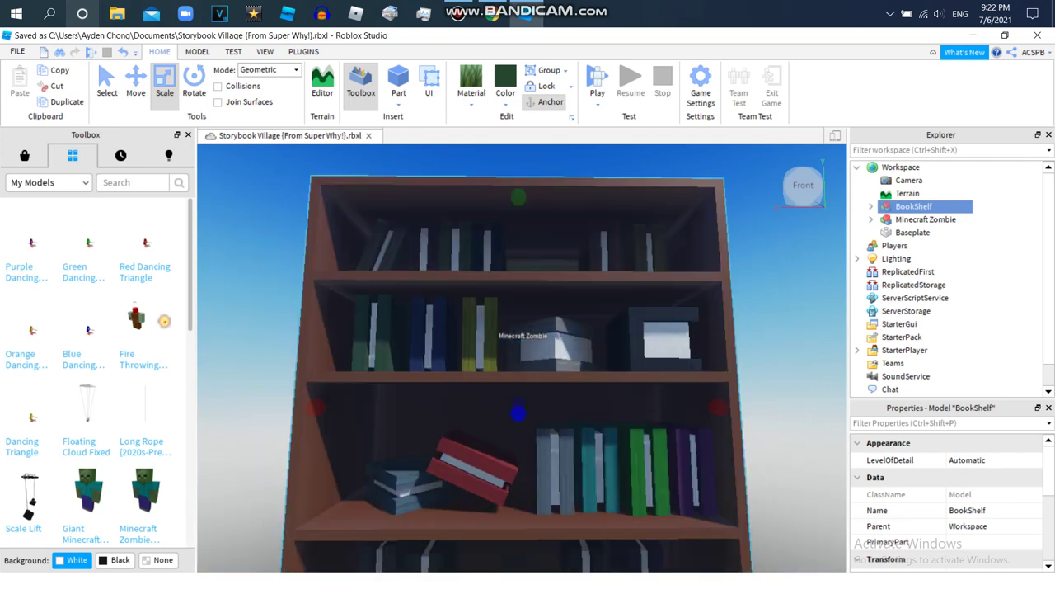
Move the Minecraft Zombie onto the lying book in the top shelf's middle gap to judge the bookshelf's scale.
right_drag(519, 248, 540, 354)
scroll(540, 355, up, 4)
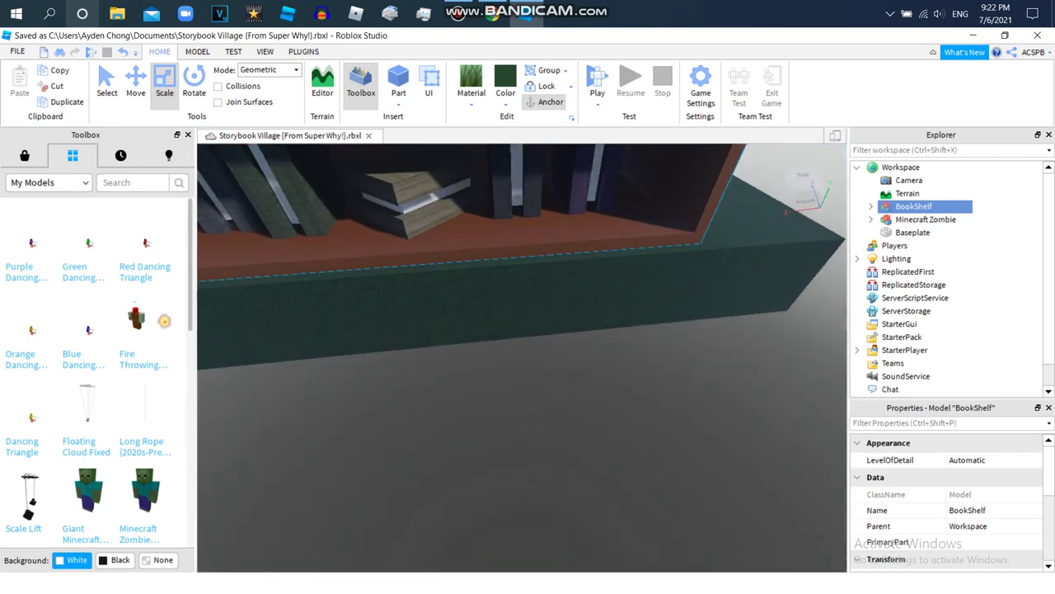
right_drag(540, 354, 532, 206)
scroll(527, 347, up, 3)
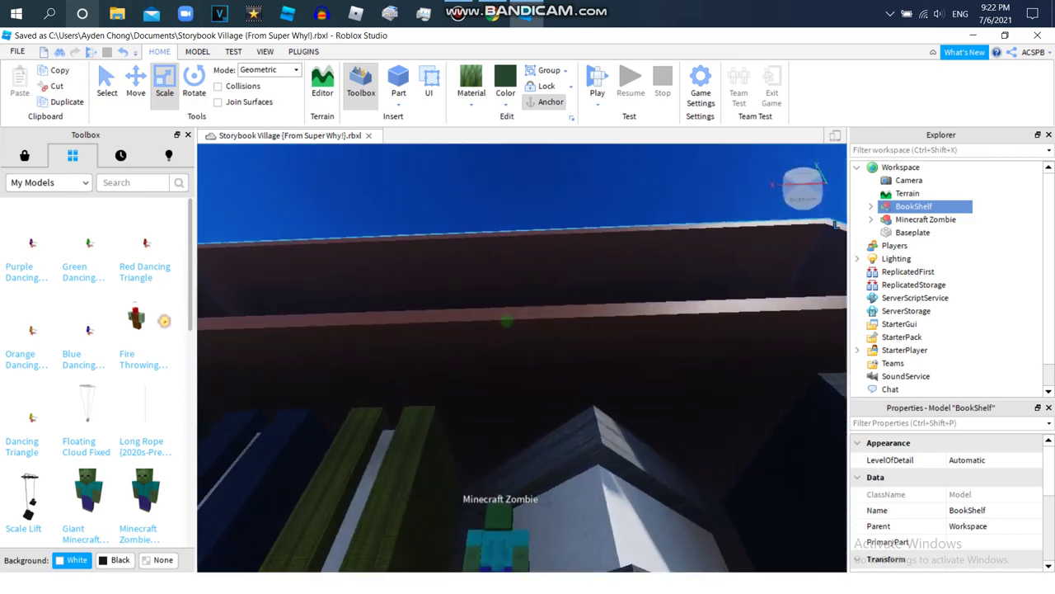
right_drag(528, 272, 519, 363)
scroll(495, 363, down, 4)
drag(487, 363, 508, 228)
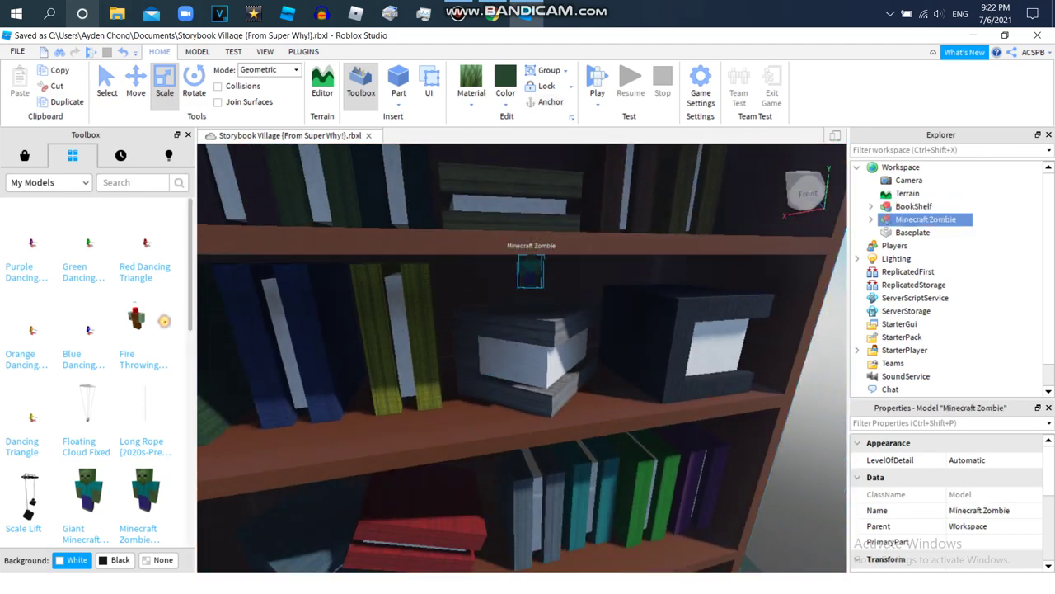
scroll(530, 273, down, 3)
right_drag(509, 228, 536, 186)
scroll(536, 330, up, 2)
scroll(521, 329, up, 4)
mouse_move(512, 329)
right_down()
mouse_move(548, 359)
mouse_move(516, 334)
right_up()
scroll(521, 346, down, 2)
scroll(521, 338, up, 5)
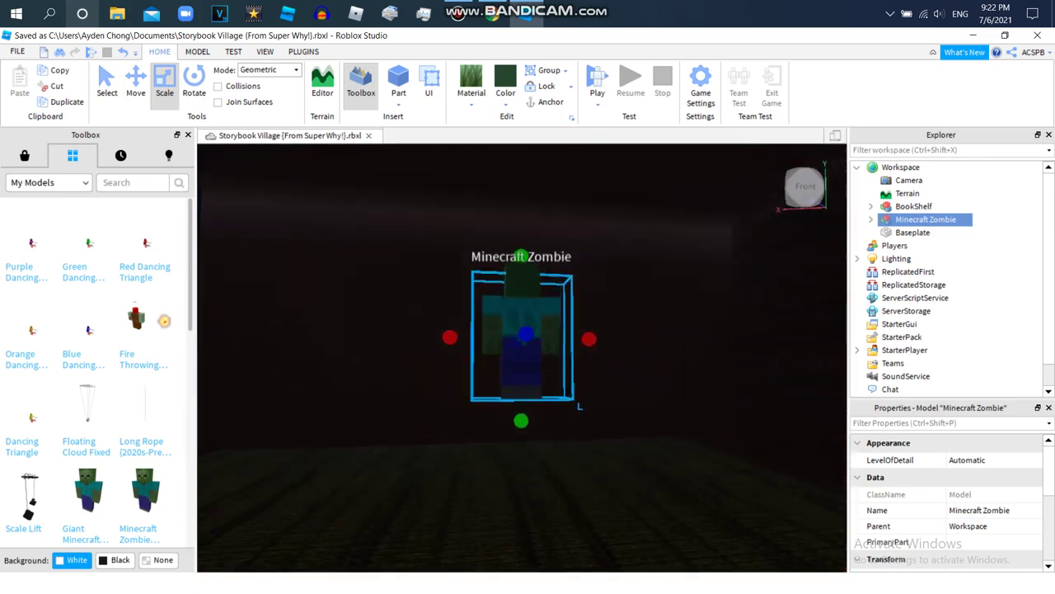
scroll(534, 307, up, 3)
scroll(534, 307, down, 3)
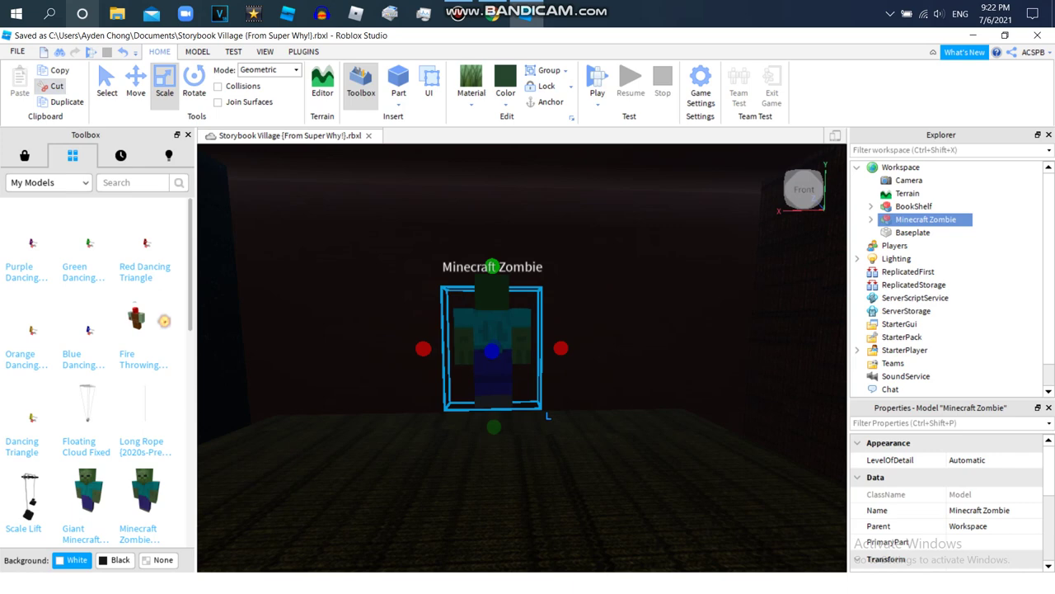
Cut the Minecraft Zombie out of the place and expand the BookShelf model's list of parts.
click(56, 86)
click(914, 207)
scroll(522, 355, down, 4)
scroll(522, 354, down, 3)
click(871, 206)
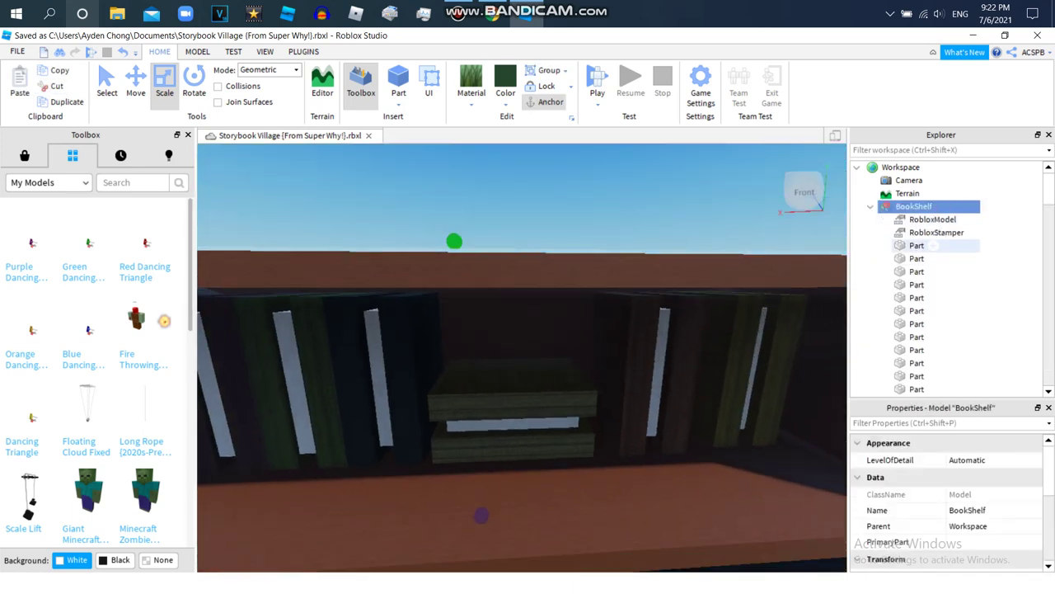
Go through individual parts of the BookShelf model to look for the one that forms its back.
drag(1002, 252, 955, 274)
right_drag(522, 330, 363, 413)
scroll(522, 354, down, 5)
scroll(528, 354, up, 3)
drag(1000, 250, 934, 377)
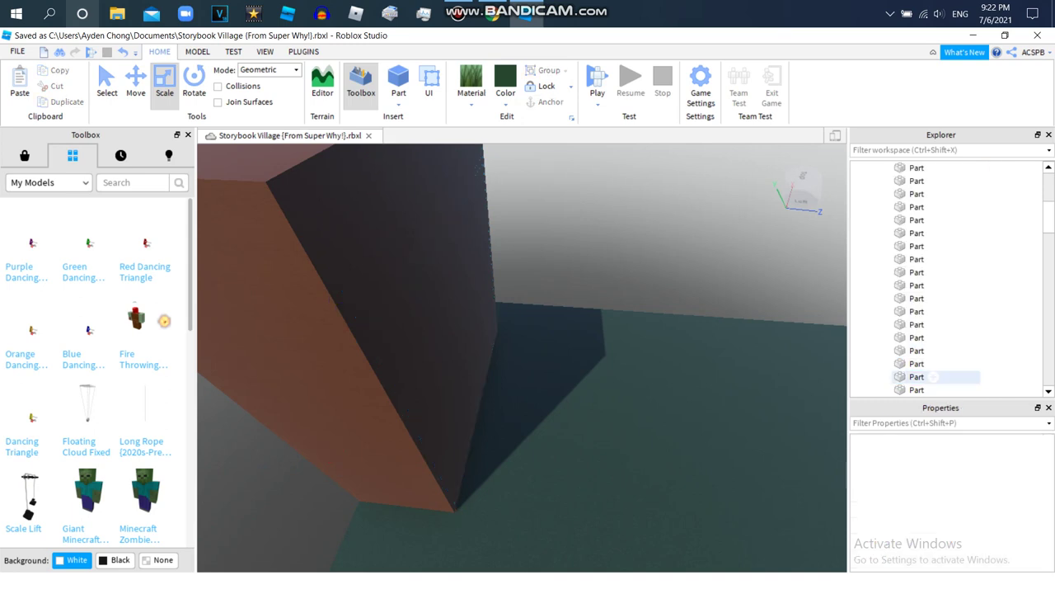
click(948, 377)
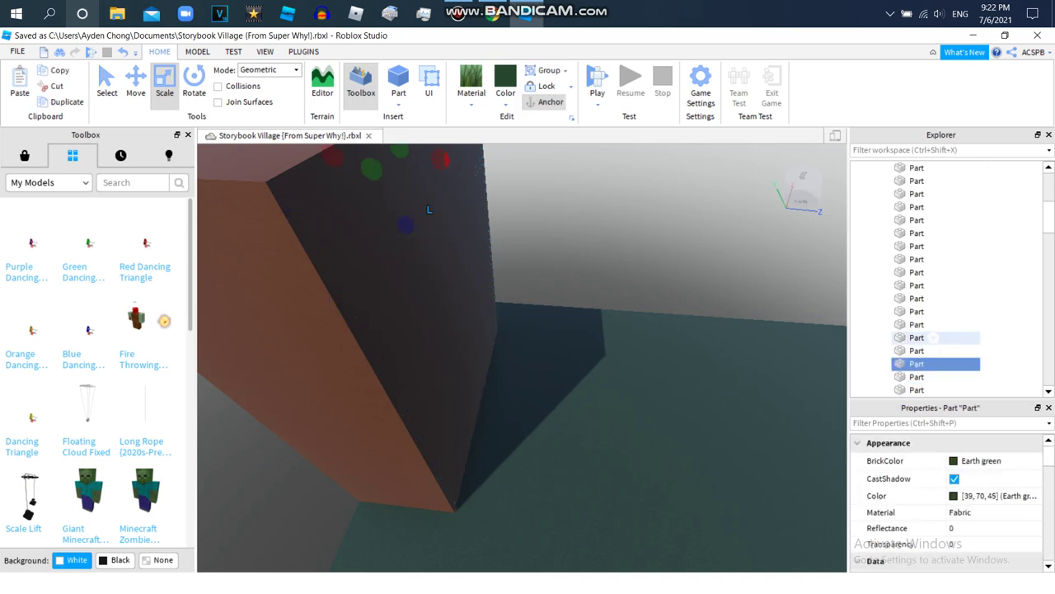
drag(1004, 292, 924, 368)
mouse_move(999, 388)
mouse_down()
mouse_move(952, 357)
mouse_move(998, 389)
mouse_up()
click(948, 377)
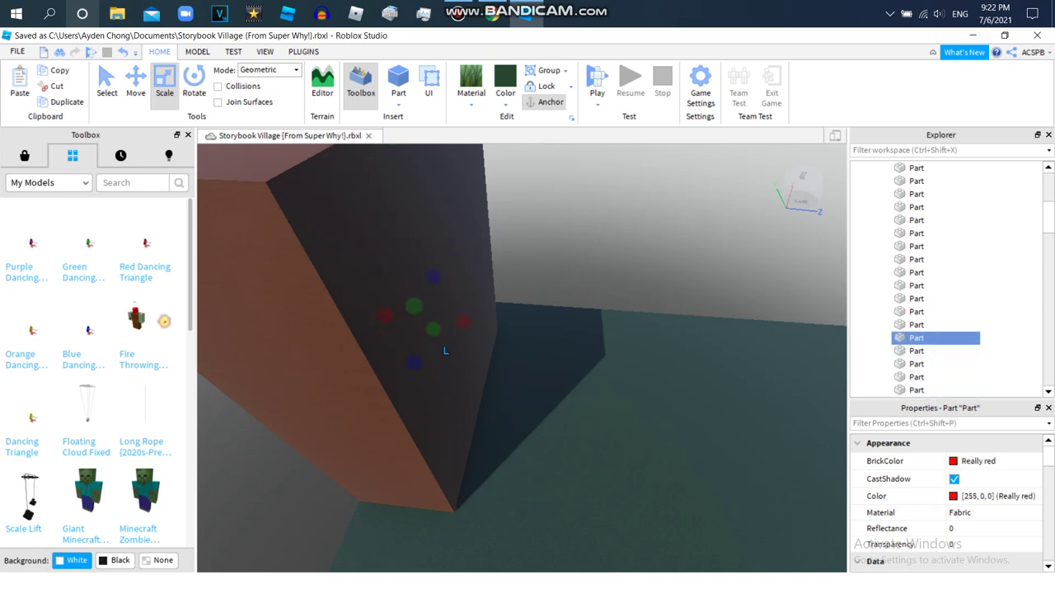
drag(1011, 389, 965, 363)
click(993, 366)
click(949, 364)
click(948, 390)
Examine the selected earth green part and its neighbouring parts from the bookshelf's front and back.
right_drag(627, 329, 519, 346)
right_drag(659, 330, 666, 286)
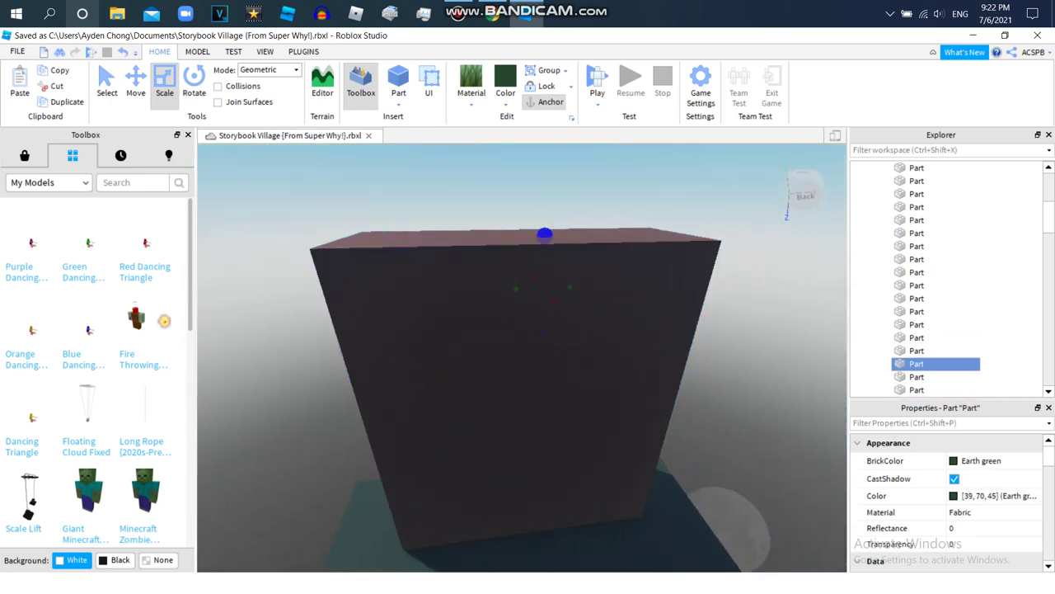
scroll(561, 325, up, 4)
right_drag(561, 325, 709, 305)
right_drag(528, 330, 594, 305)
scroll(528, 330, down, 4)
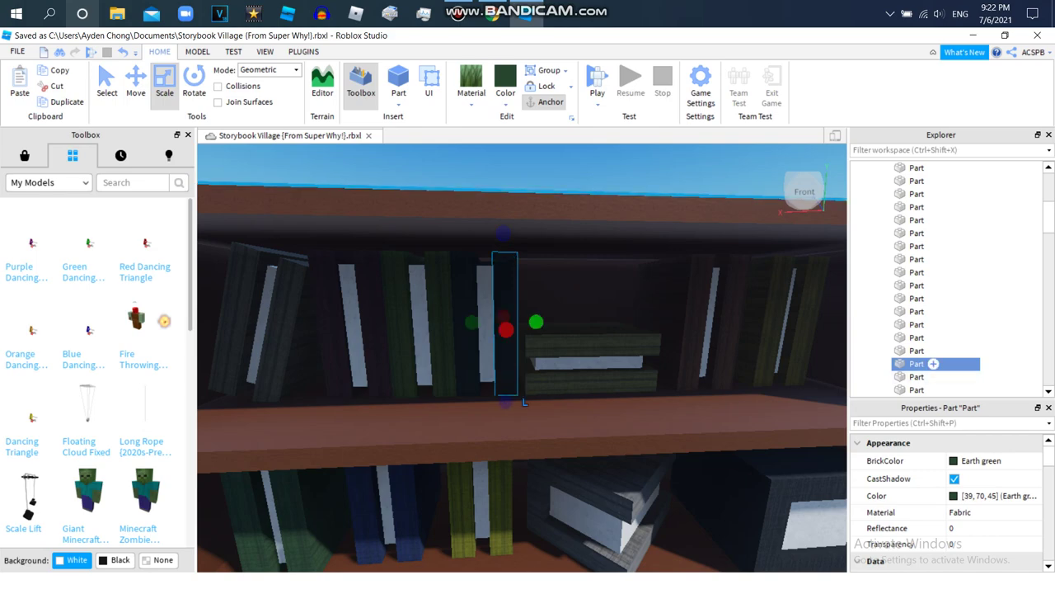
shift+click(931, 390)
key(f)
right_drag(527, 329, 226, 355)
scroll(528, 329, down, 4)
right_drag(713, 394, 793, 463)
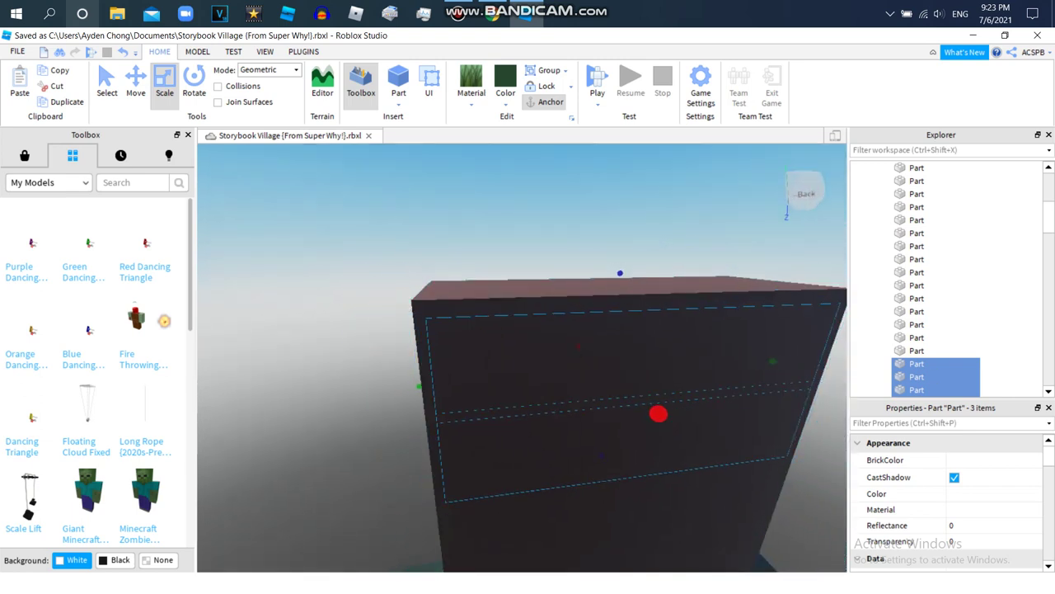
right_drag(794, 463, 695, 337)
Select larger blocks of parts further along the BookShelf model's list to look for the back panel.
drag(1049, 217, 1049, 233)
drag(988, 268, 933, 392)
drag(1049, 234, 1049, 261)
drag(998, 216, 929, 381)
drag(1049, 260, 933, 239)
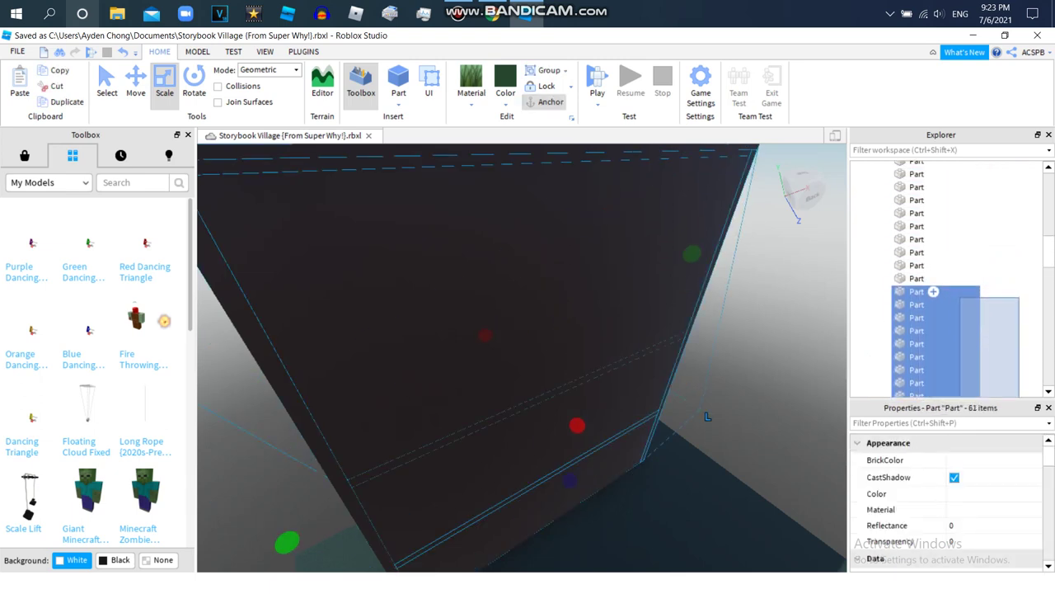
drag(970, 384, 952, 323)
right_drag(577, 371, 578, 321)
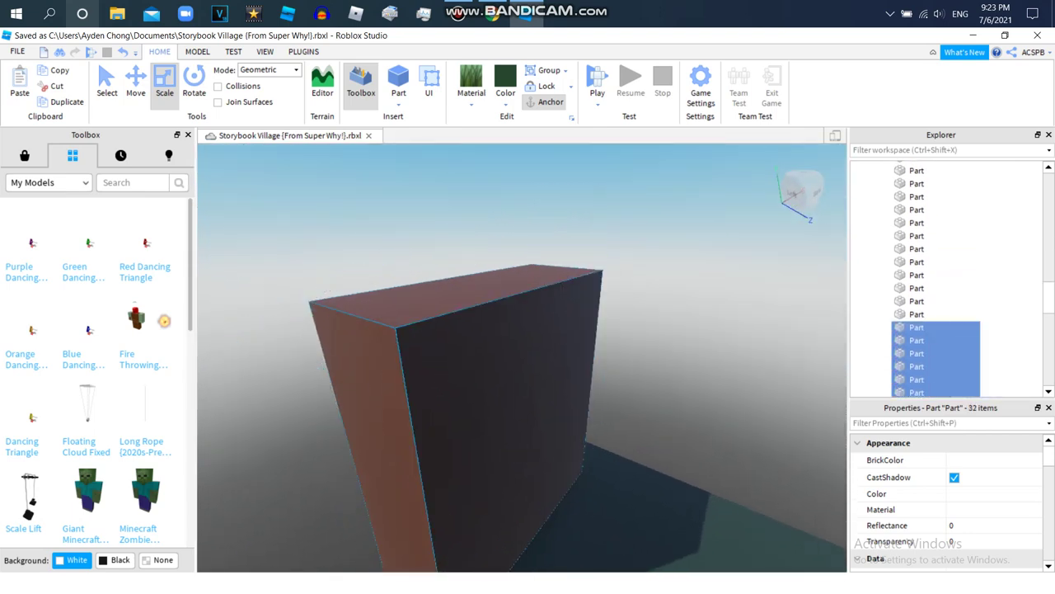
Select the whole bookshelf model and ungroup it into separate parts.
click(528, 363)
key(a)
right_click(914, 169)
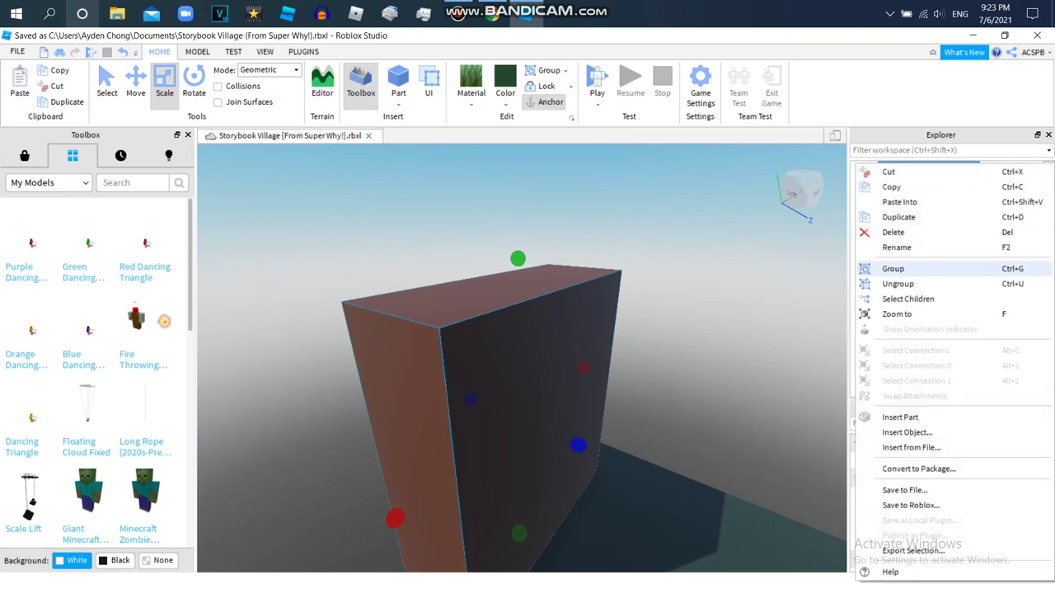
click(899, 284)
Select the bookshelf's back panel and lower its upper edge to the top shelf board, opening the back of the top compartment.
click(540, 355)
key(w)
key(d)
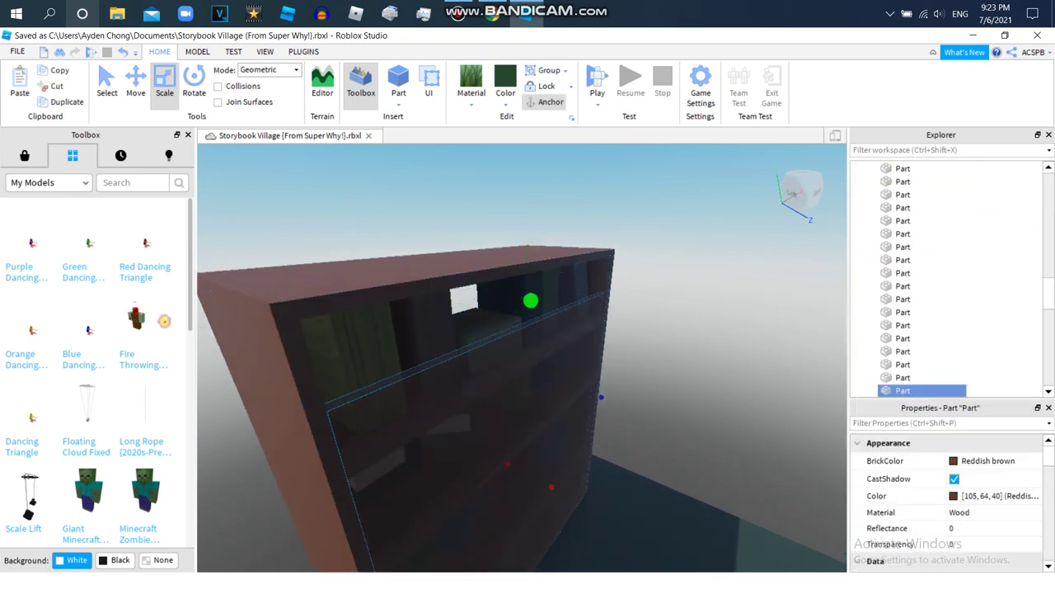
key(d)
right_drag(528, 289, 437, 289)
key(w)
key(s)
drag(547, 339, 546, 345)
key(s)
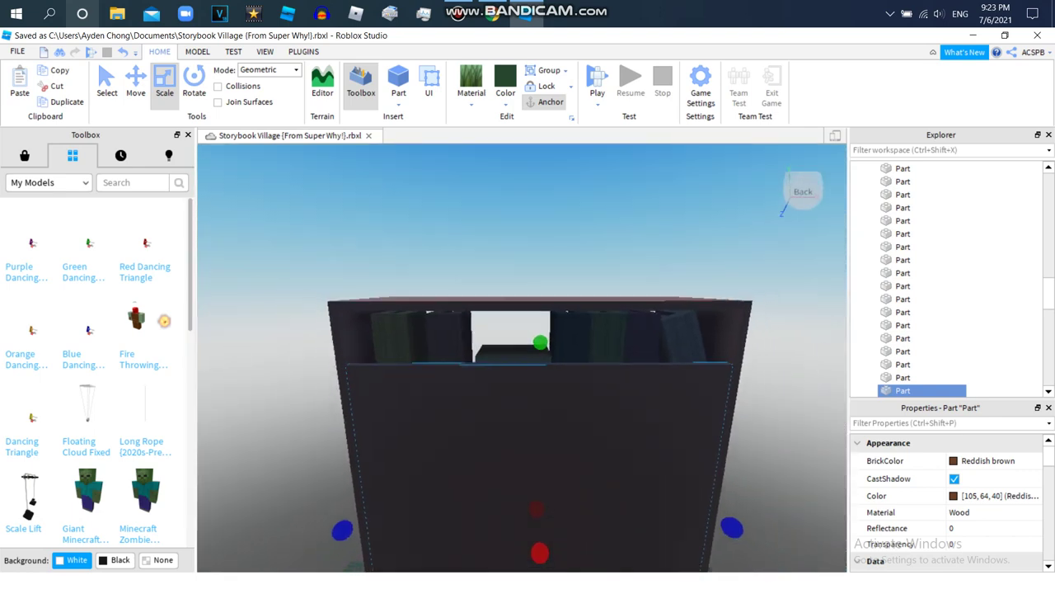
Add full-height copies of the back panel at both sides, leaving an opening behind the middle of the top shelf.
right_drag(547, 345, 544, 380)
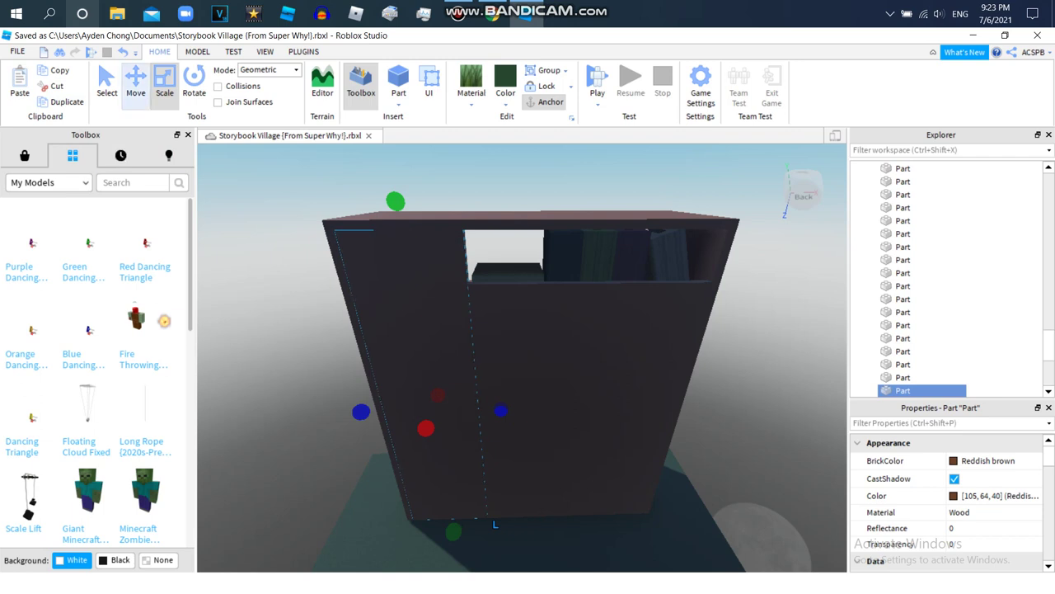
drag(307, 412, 439, 410)
key(d)
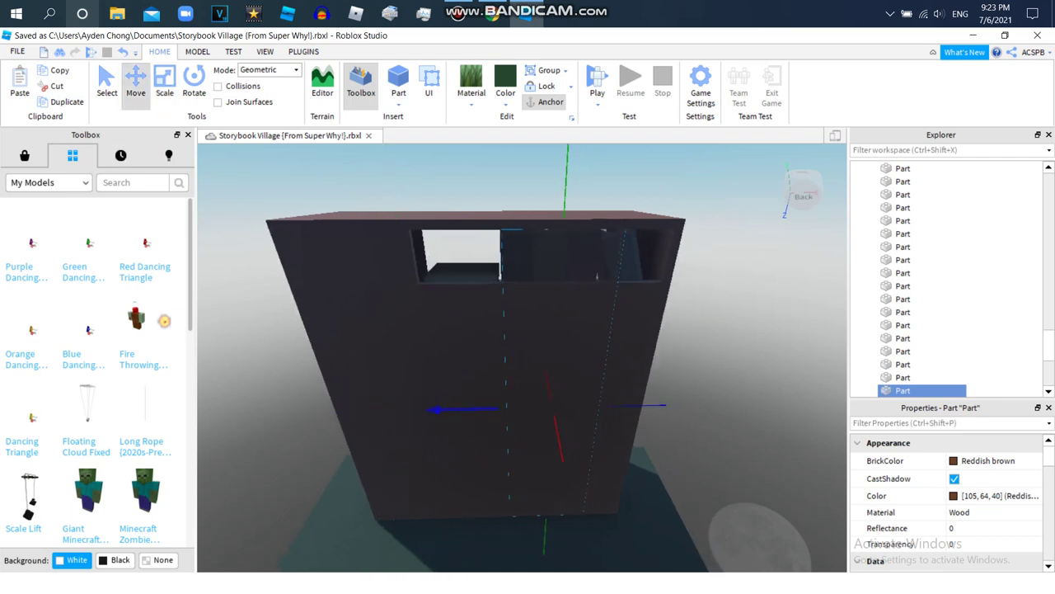
key(d)
key(w)
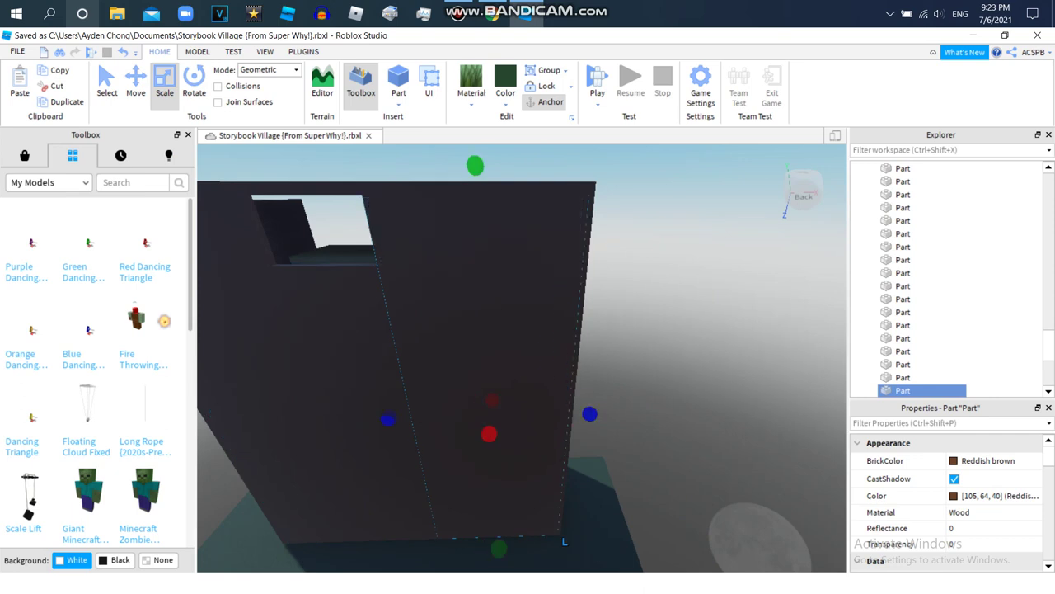
click(684, 330)
right_drag(684, 330, 635, 264)
key(w)
Search the Toolbox models for "door" and place the Working Door in the opening behind the top shelf.
click(25, 156)
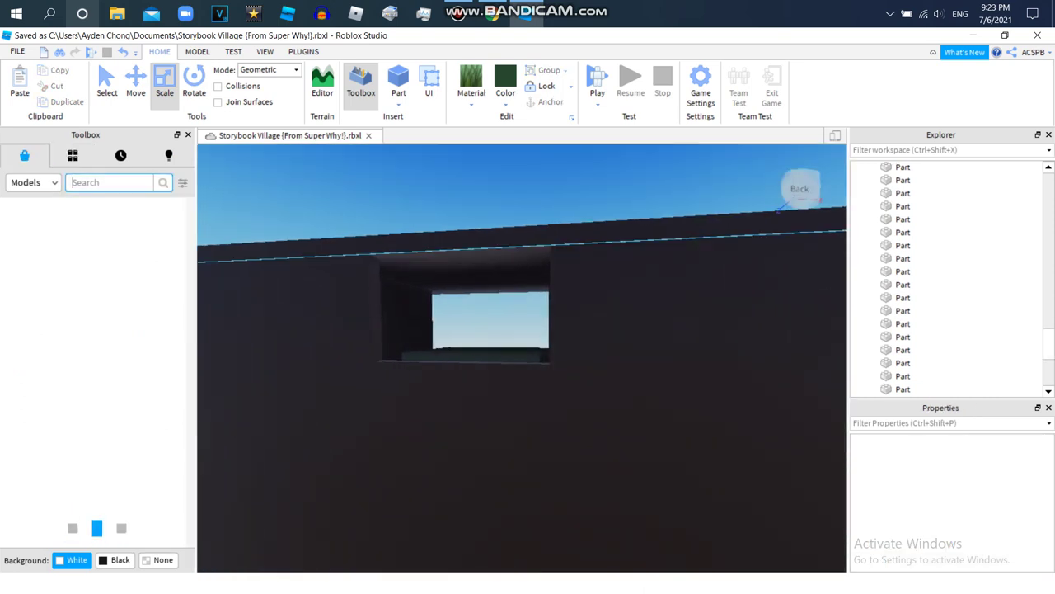
text(door)
key(Return)
right_drag(462, 313, 429, 388)
scroll(429, 388, down, 3)
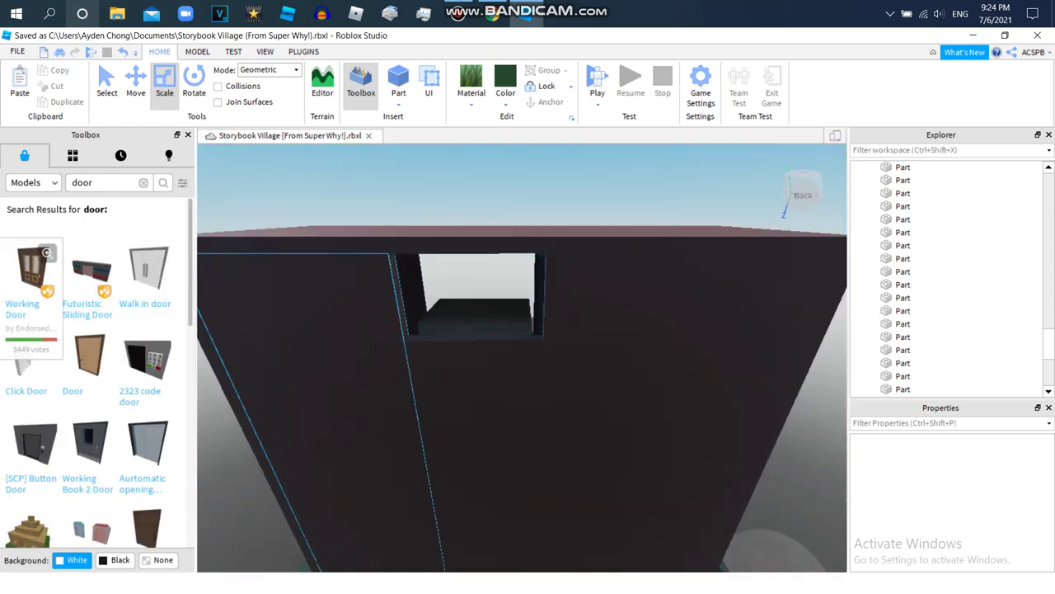
drag(330, 289, 471, 319)
scroll(471, 319, up, 5)
right_drag(472, 319, 309, 334)
scroll(309, 334, down, 3)
drag(540, 380, 533, 338)
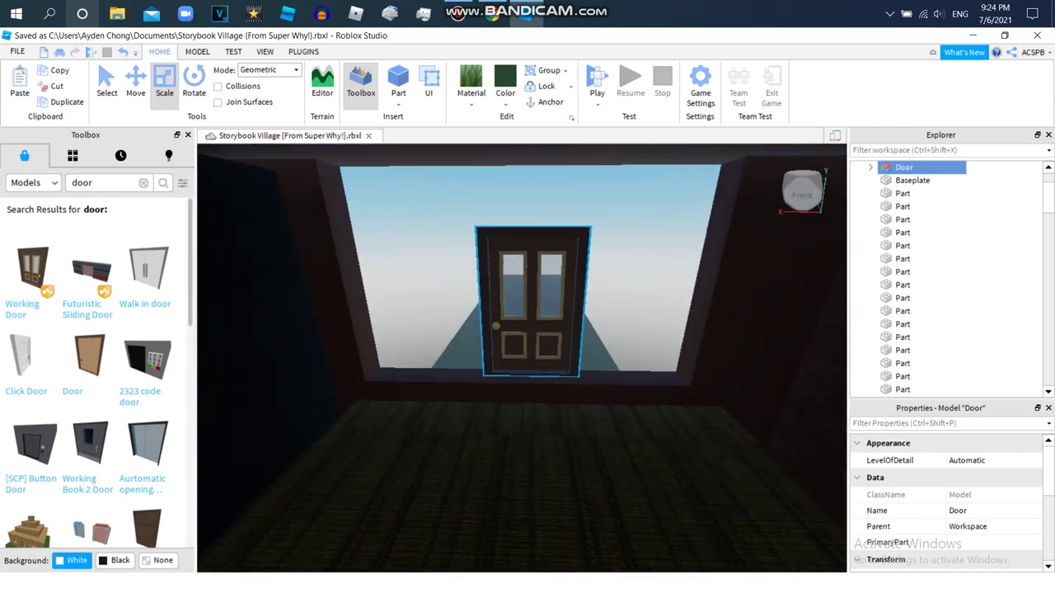
Select the back panel beside the door and dismiss the Norton Family notification.
click(725, 288)
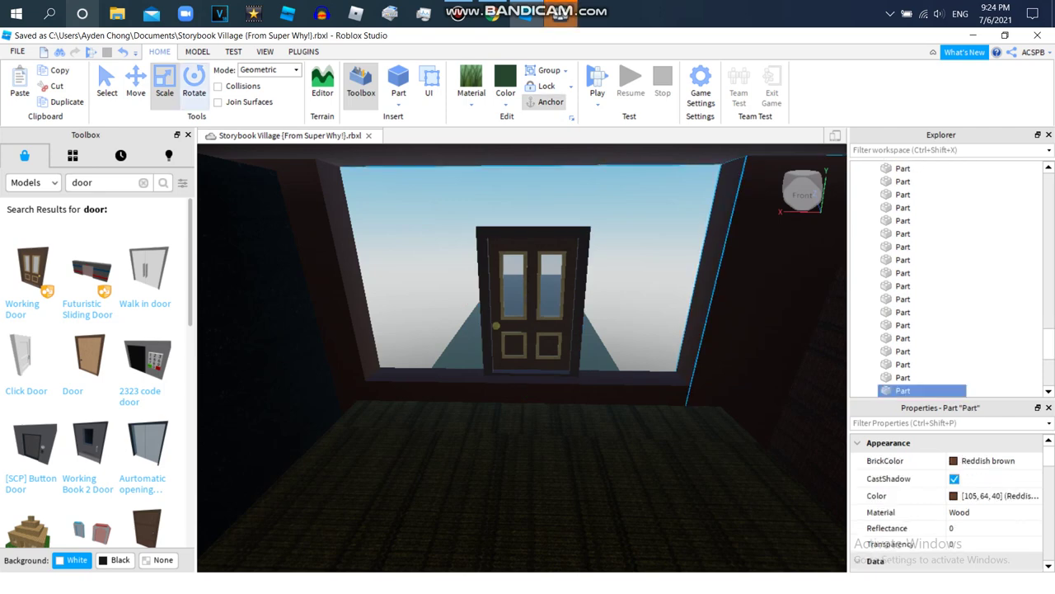
mouse_move(560, 14)
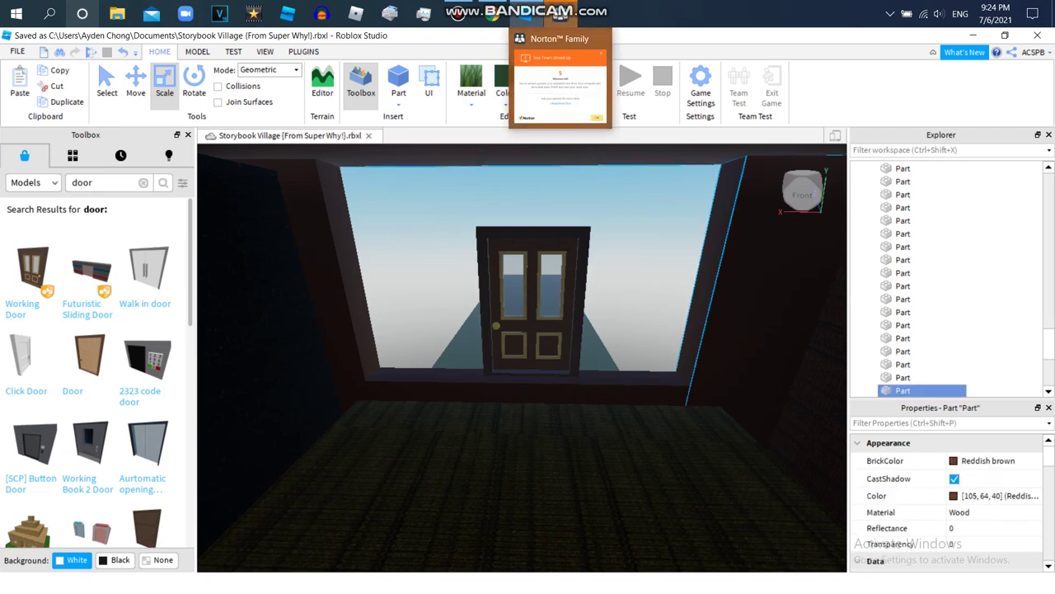
click(604, 38)
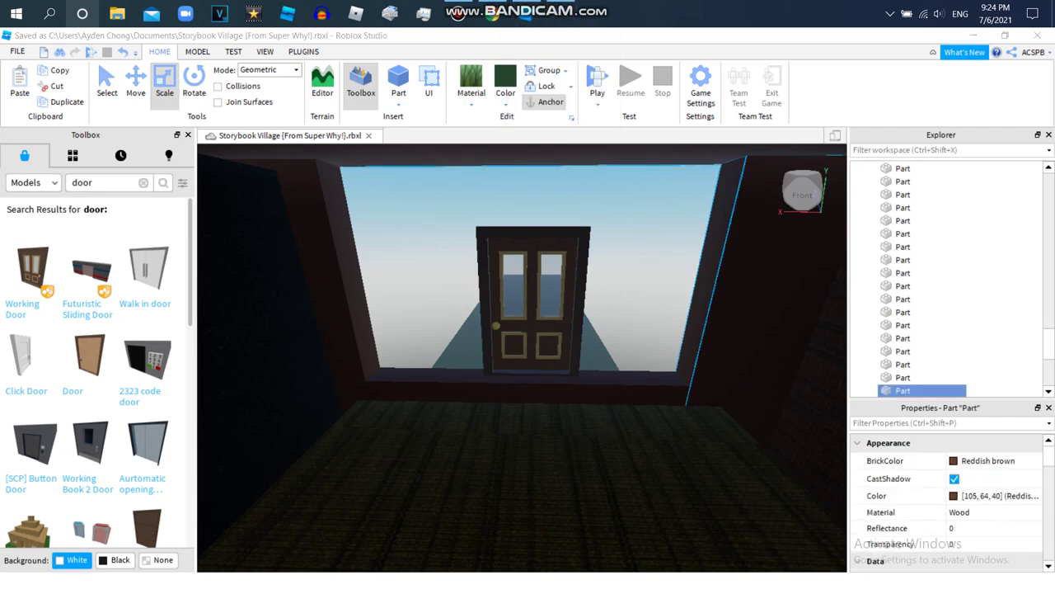
Widen the selected back panel until its edge meets the near side of the door.
right_drag(616, 339, 825, 339)
key(w)
key(s)
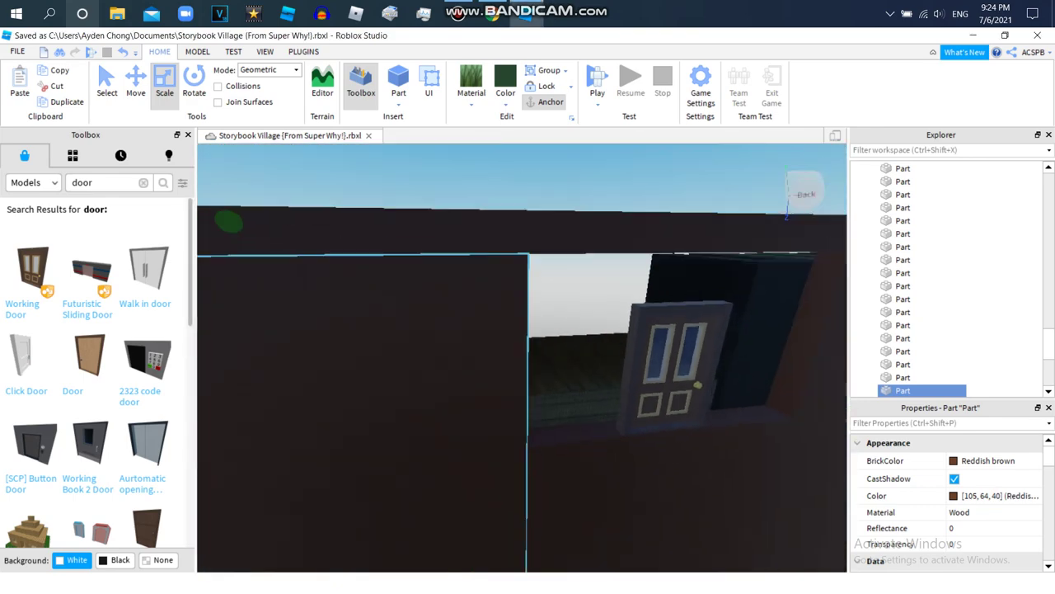
right_drag(615, 338, 610, 387)
key(s)
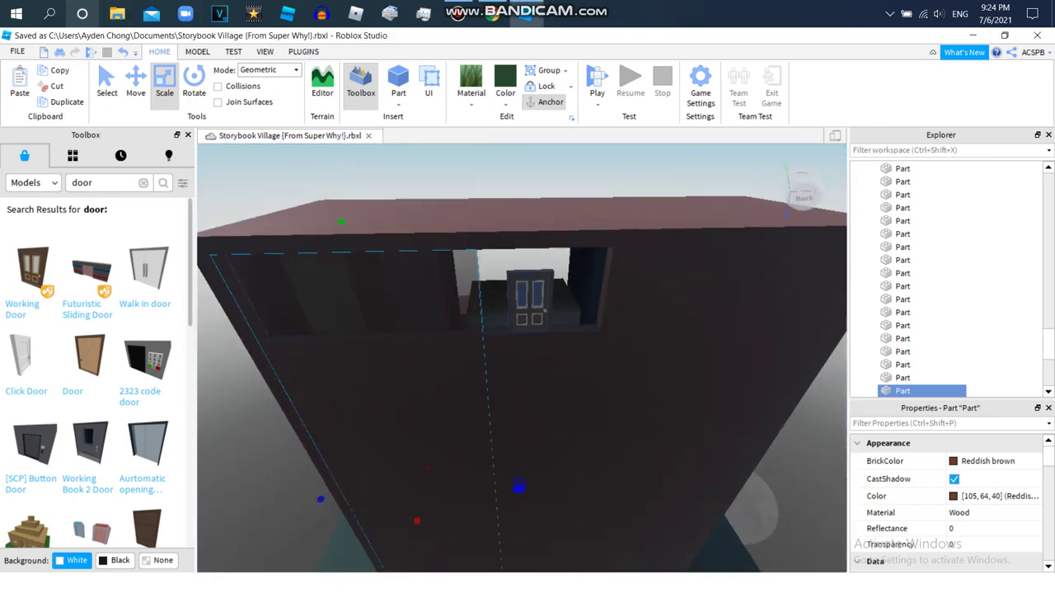
key(d)
Select the opposite back panel and widen it to meet the door's other side.
click(652, 363)
key(w)
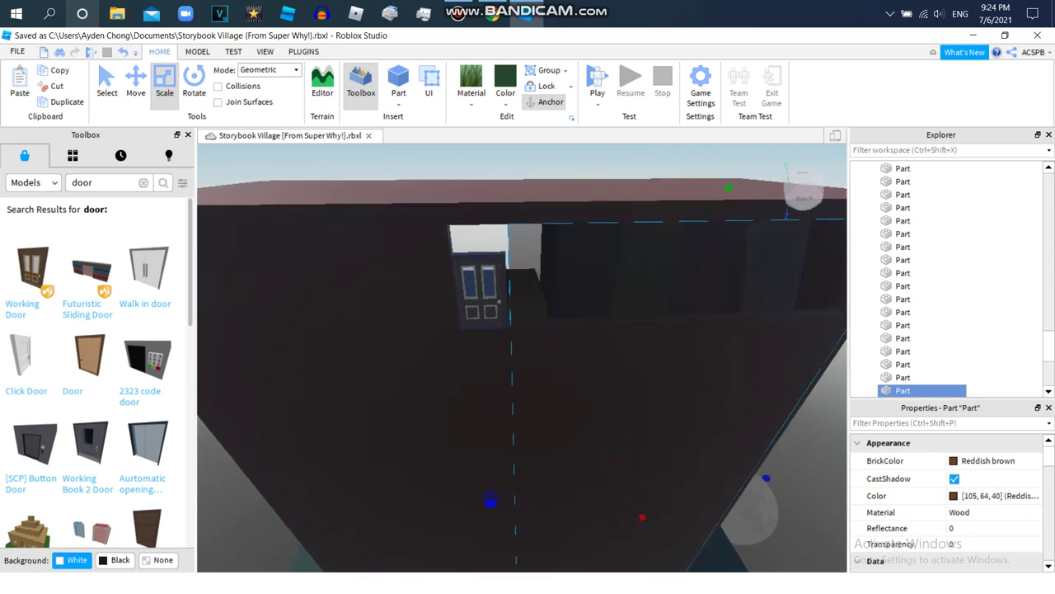
key(s)
key(d)
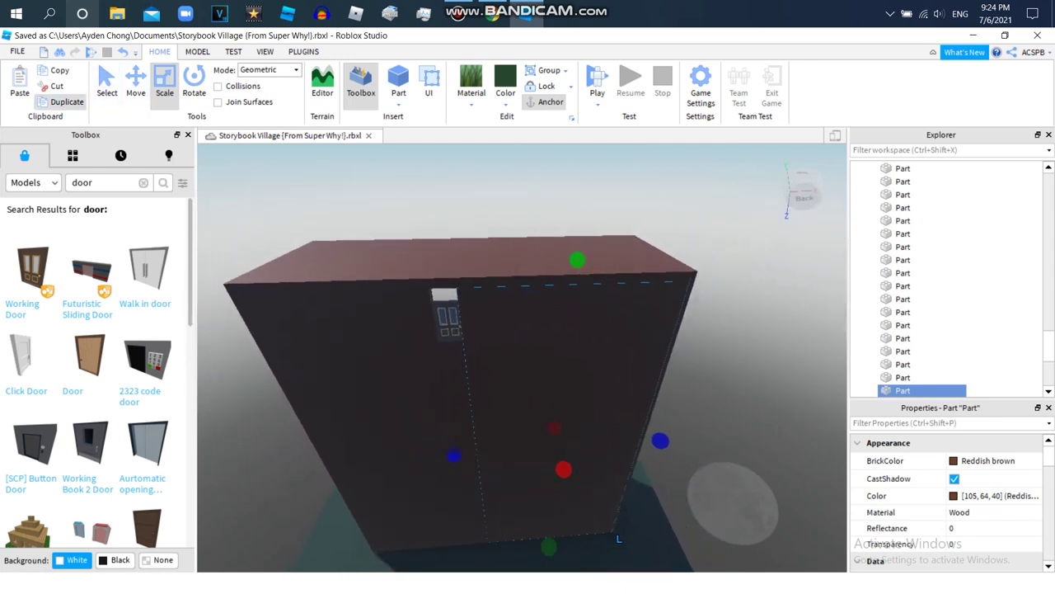
Duplicate the back panel, shorten the copy to a strip level with the gap above the door, and extend it across that gap.
key(w)
drag(549, 547, 636, 271)
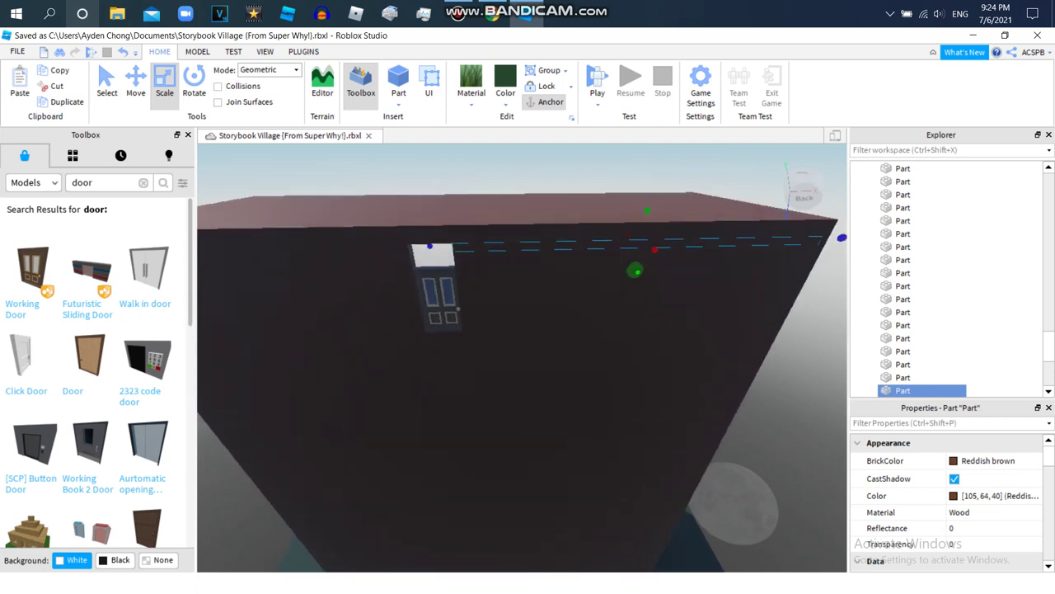
right_drag(632, 285, 590, 211)
key(w)
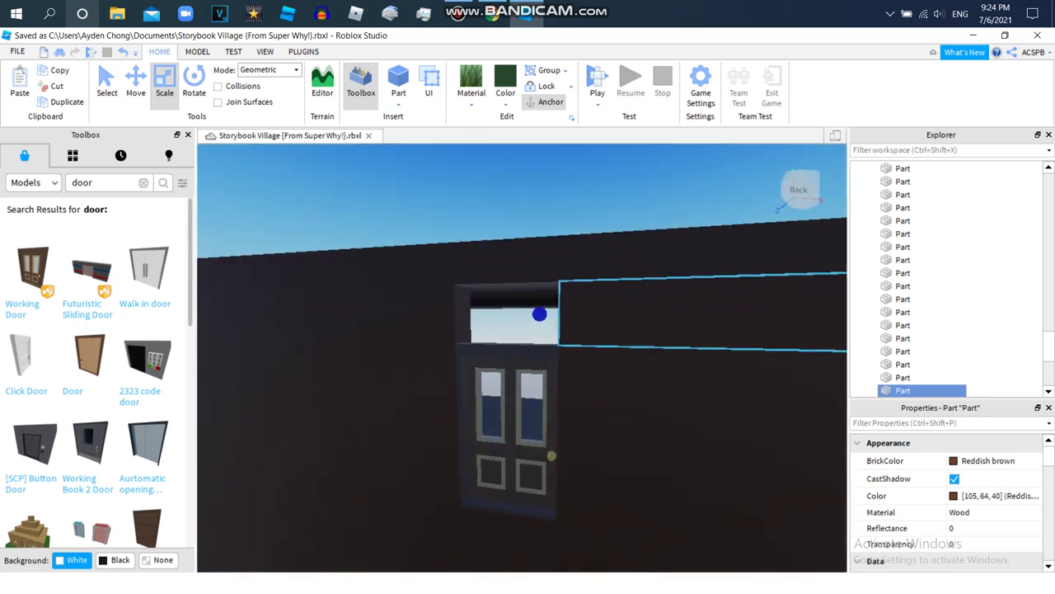
key(a)
drag(549, 302, 448, 320)
key(a)
key(s)
right_drag(448, 320, 623, 284)
Check the fitted door from inside the top shelf and save the place to its file.
click(626, 330)
right_drag(626, 329, 693, 339)
key(w)
key(w)
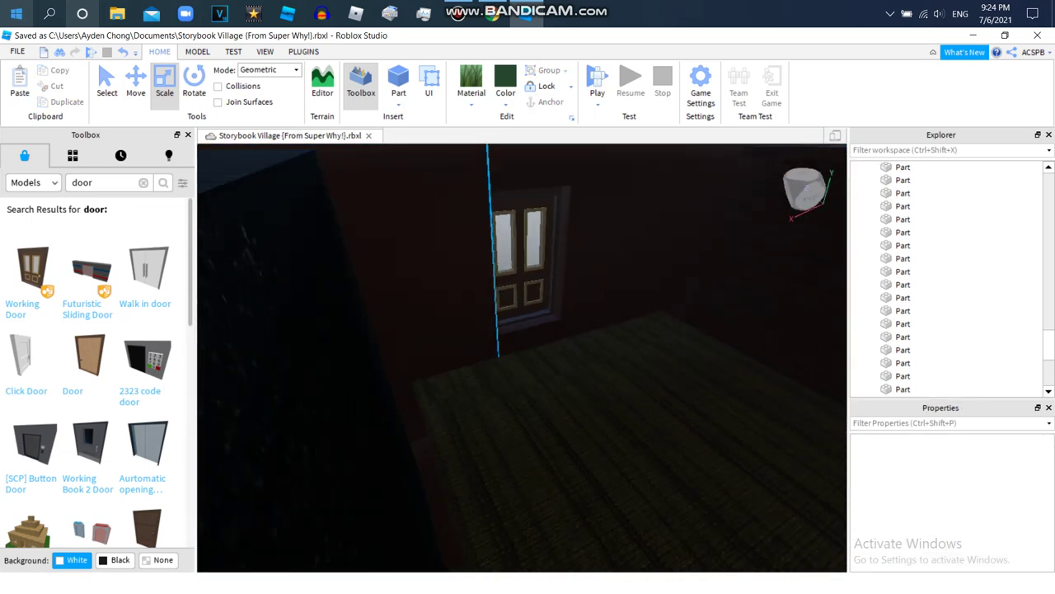
click(17, 51)
click(52, 147)
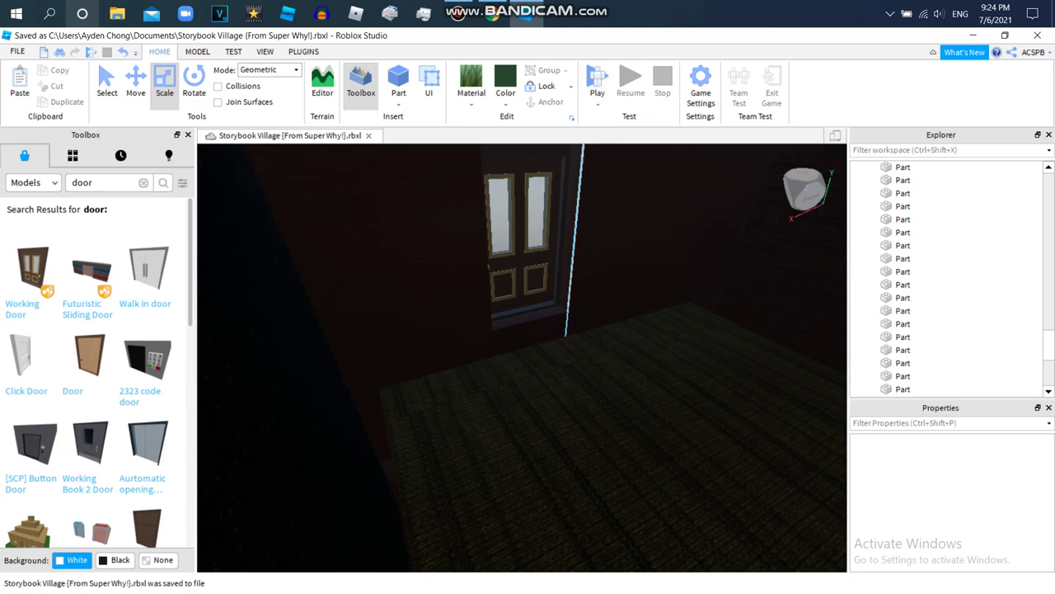
mouse_move(460, 13)
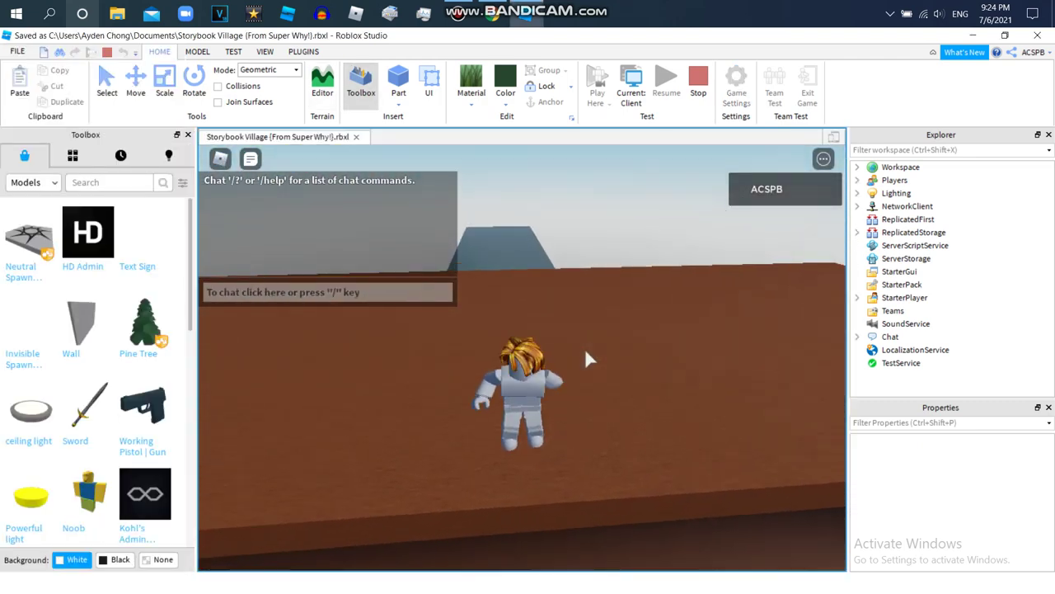
In the play test, drop the character from the bookshelf's roof into the top shelf and walk it to the door.
right_drag(585, 349, 586, 349)
key(s)
key(space)
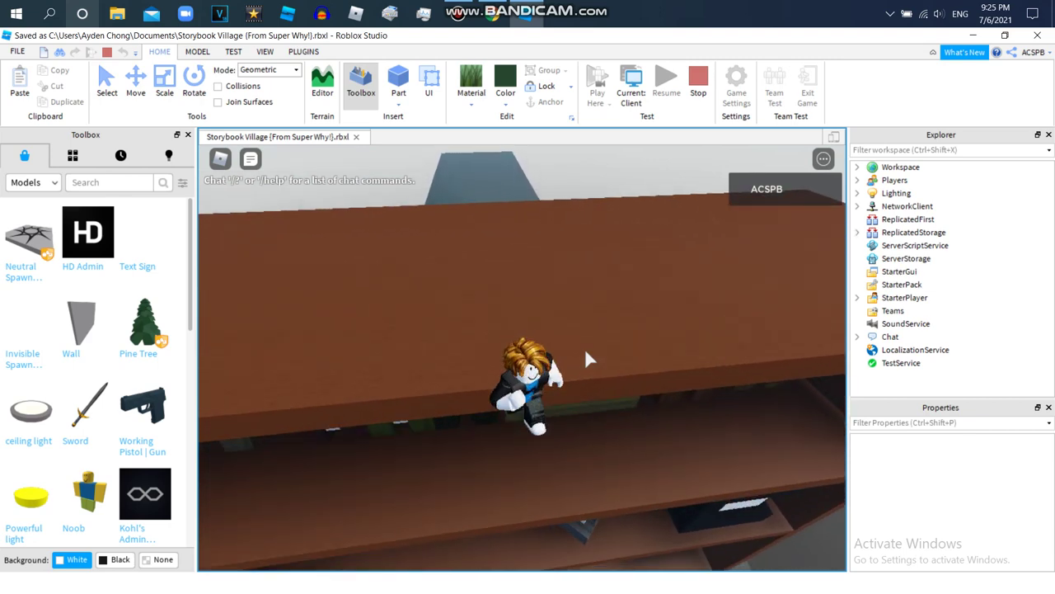
key(w)
right_drag(585, 357, 584, 358)
key(space)
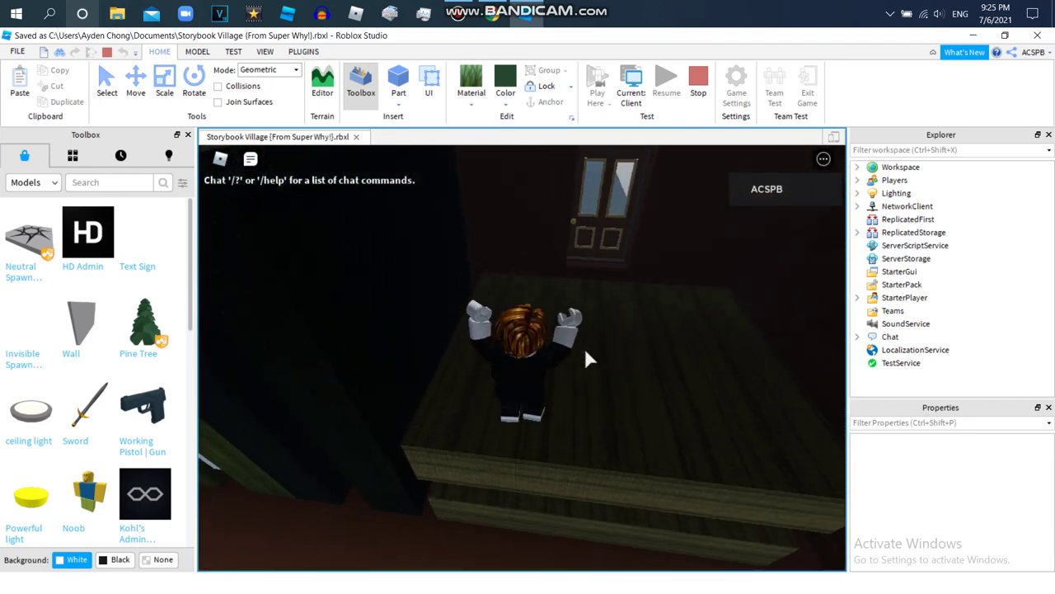
key(w)
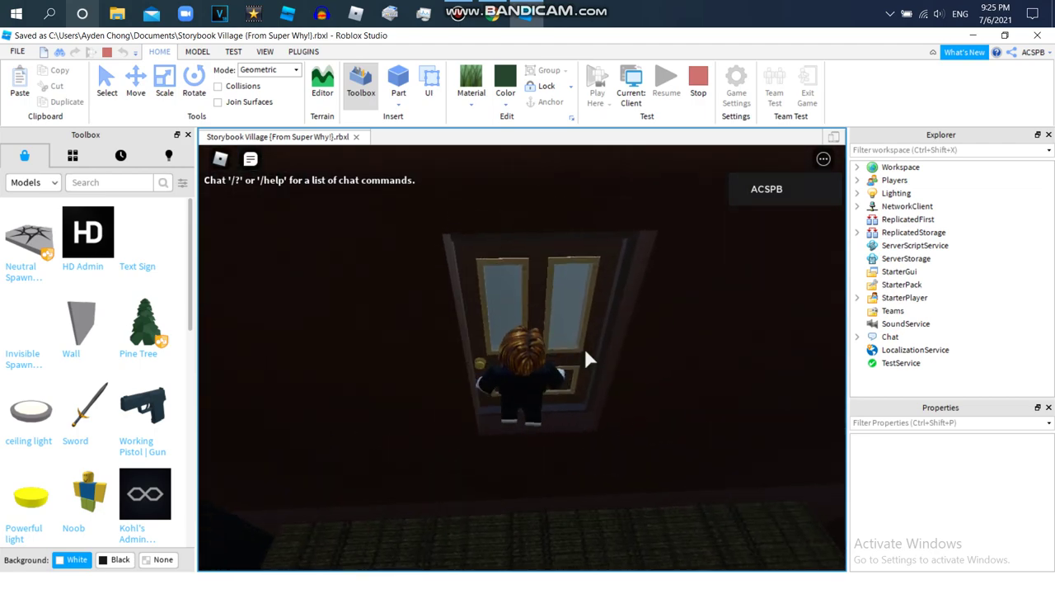
Test opening the door and passing through it to the back of the bookshelf, and end the play test.
key(w)
key(s)
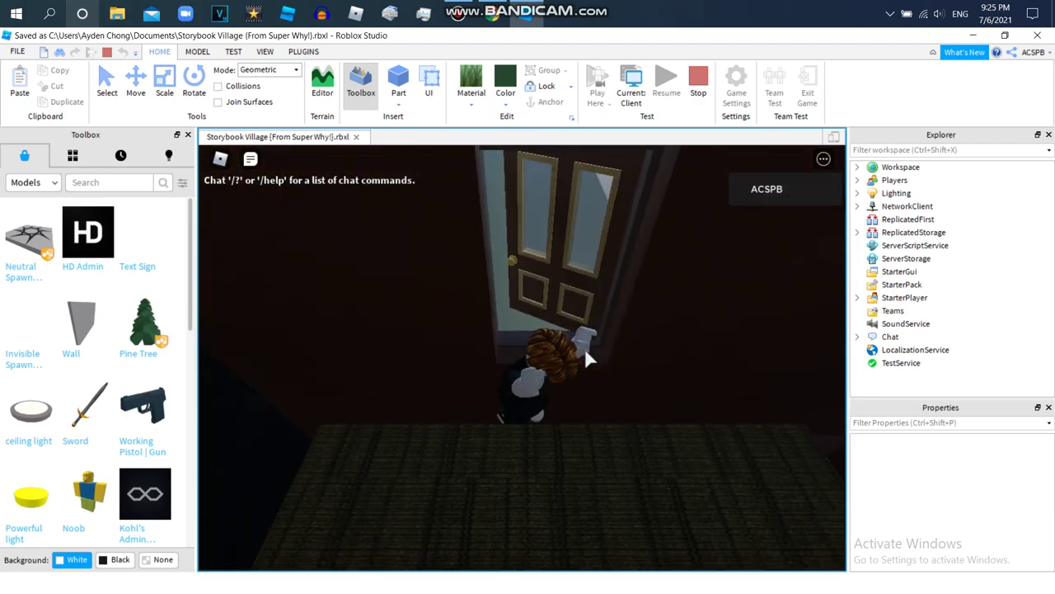
scroll(586, 351, up, 5)
key(w)
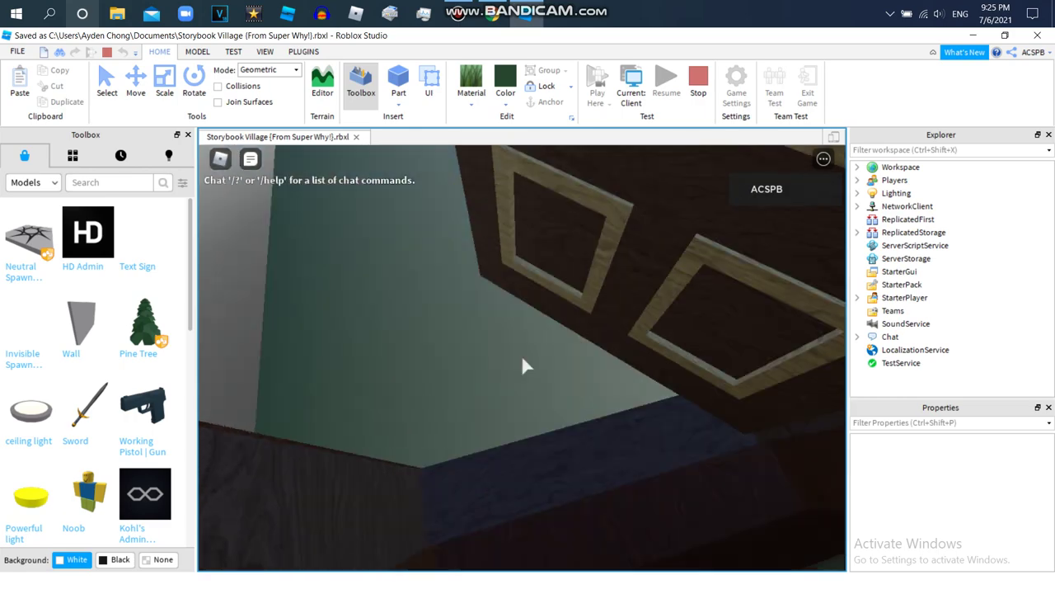
key(s)
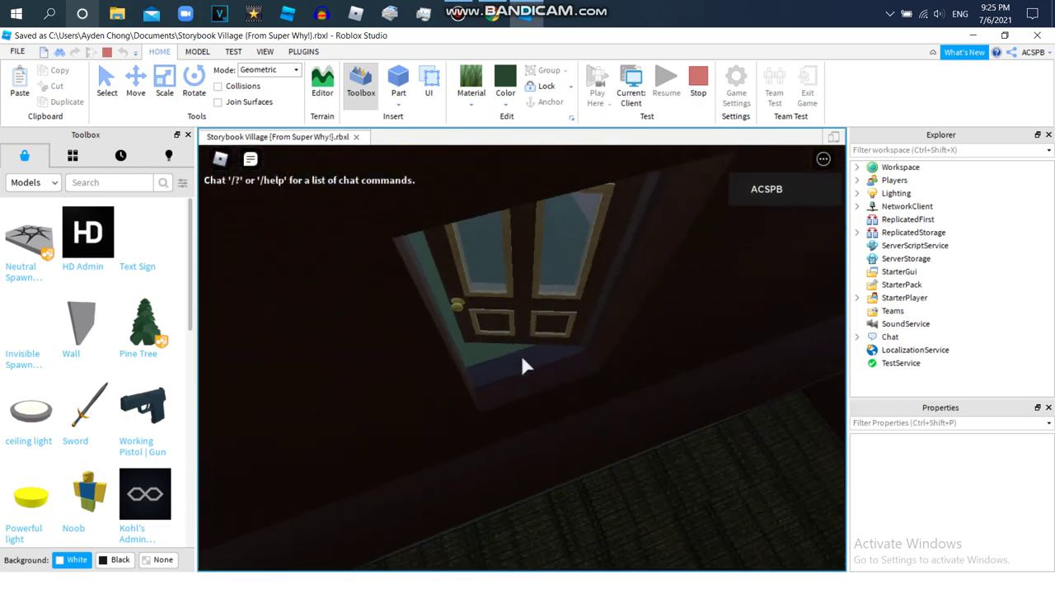
key(w)
key(w)
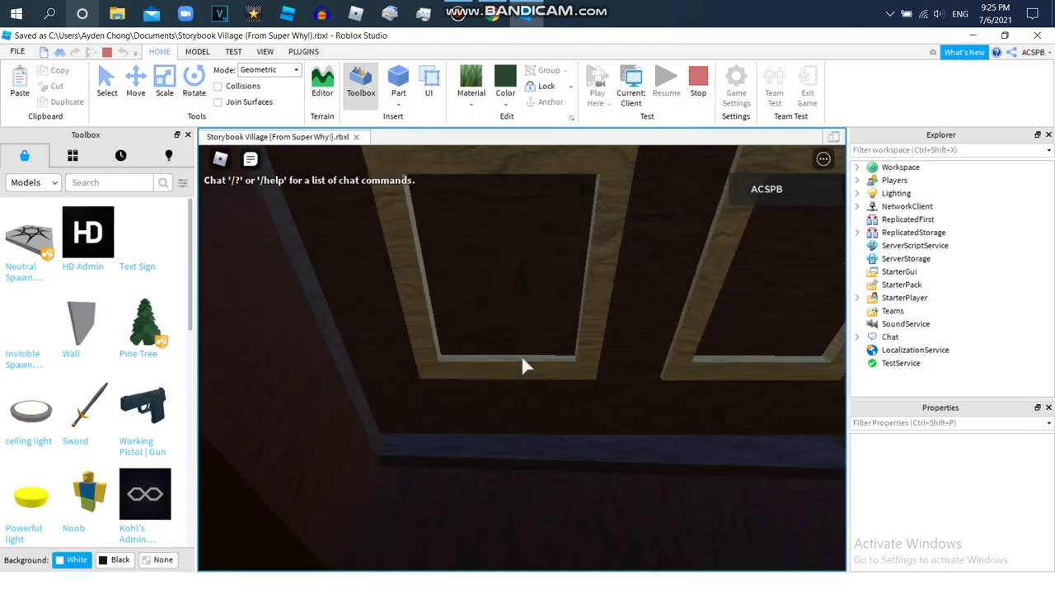
key(s)
scroll(528, 353, down, 4)
key(w)
key(space)
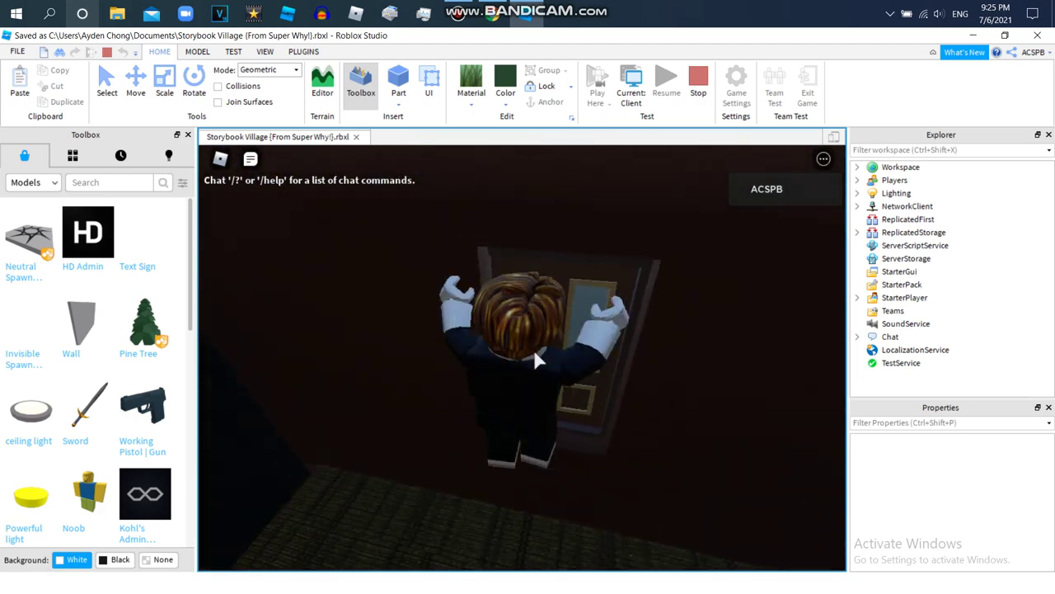
key(space)
key(space)
key(w)
key(space)
right_drag(533, 348, 666, 213)
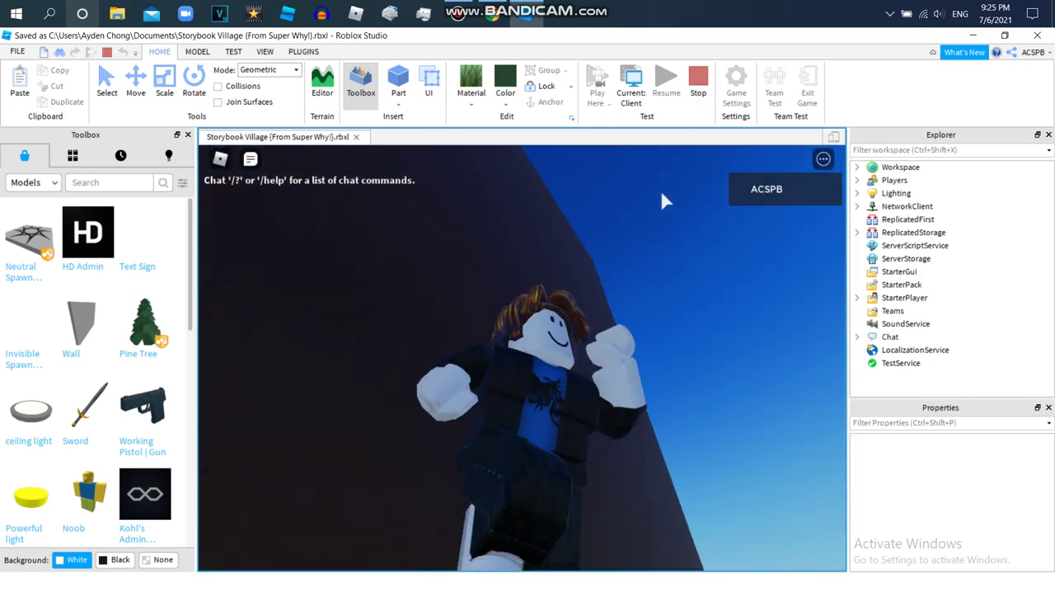
click(699, 82)
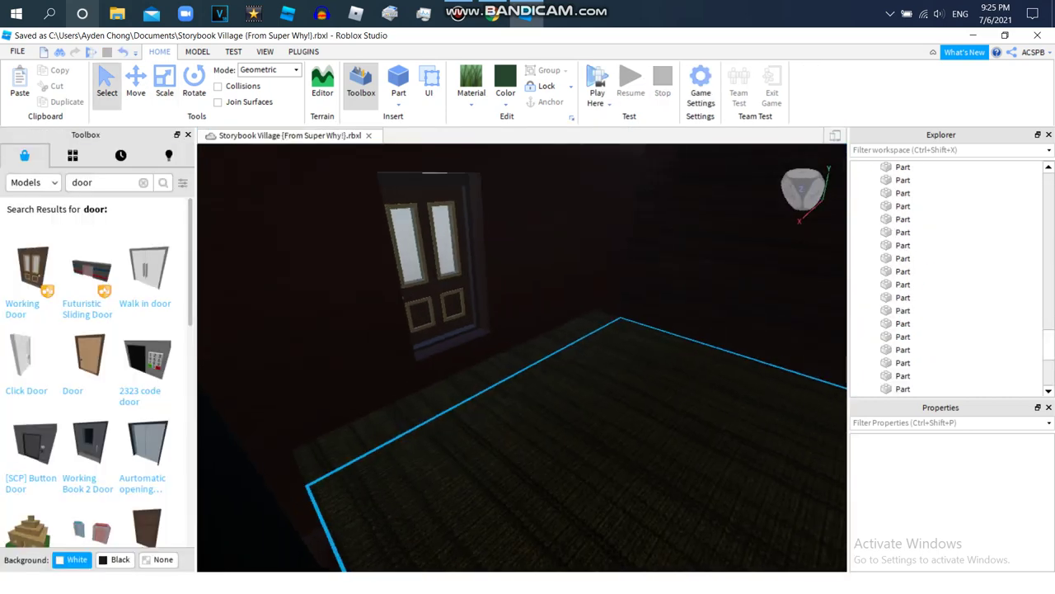
Inspect the fitted door from behind the bookshelf and from inside the top shelf.
key(s)
key(s)
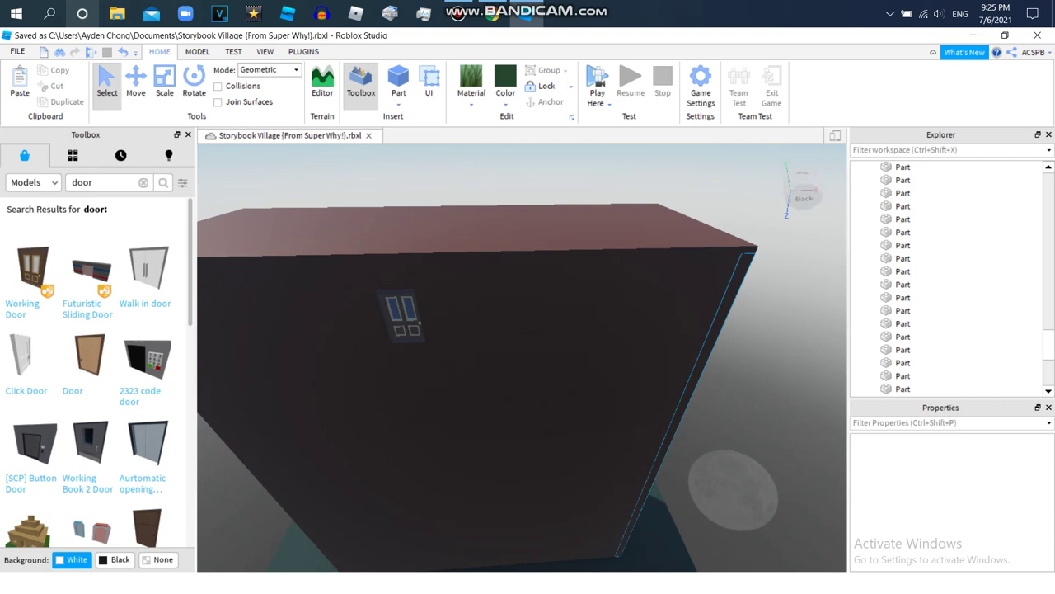
key(w)
key(w)
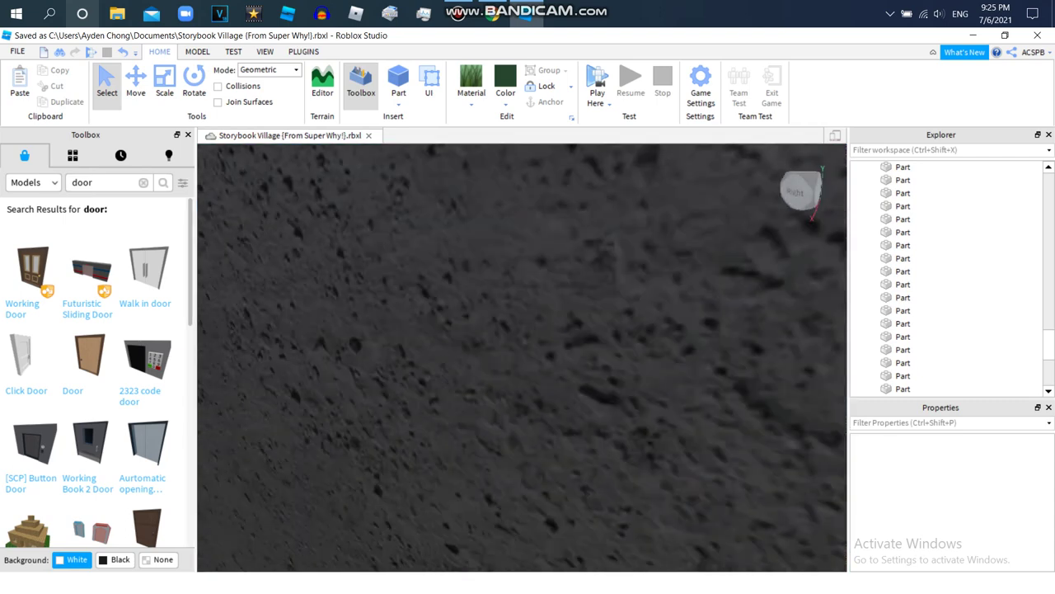
key(w)
key(s)
key(s)
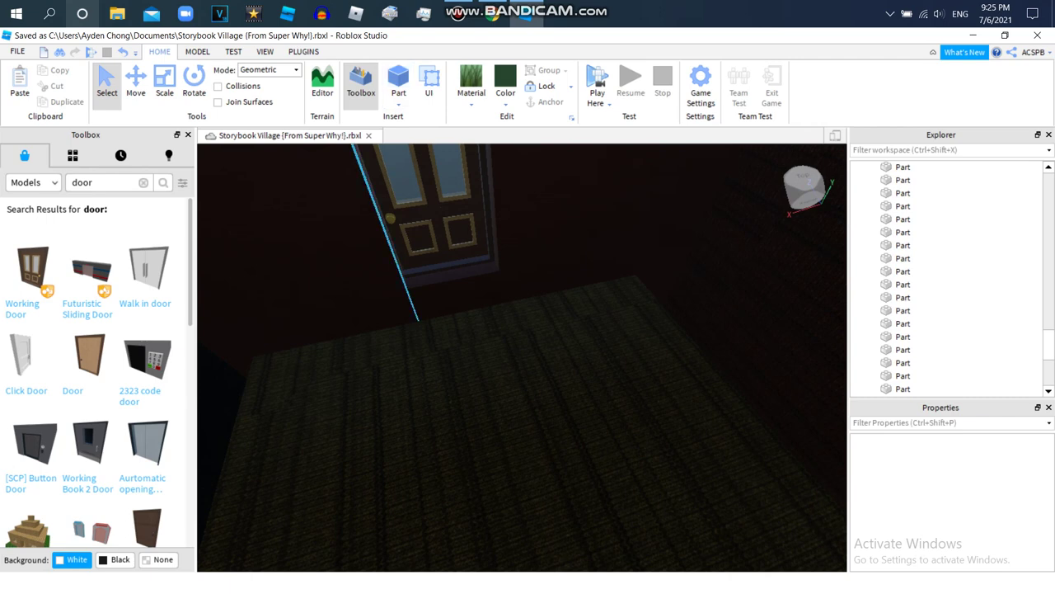
Search the marketplace images for "green question" and browse the results for a question mark.
click(72, 156)
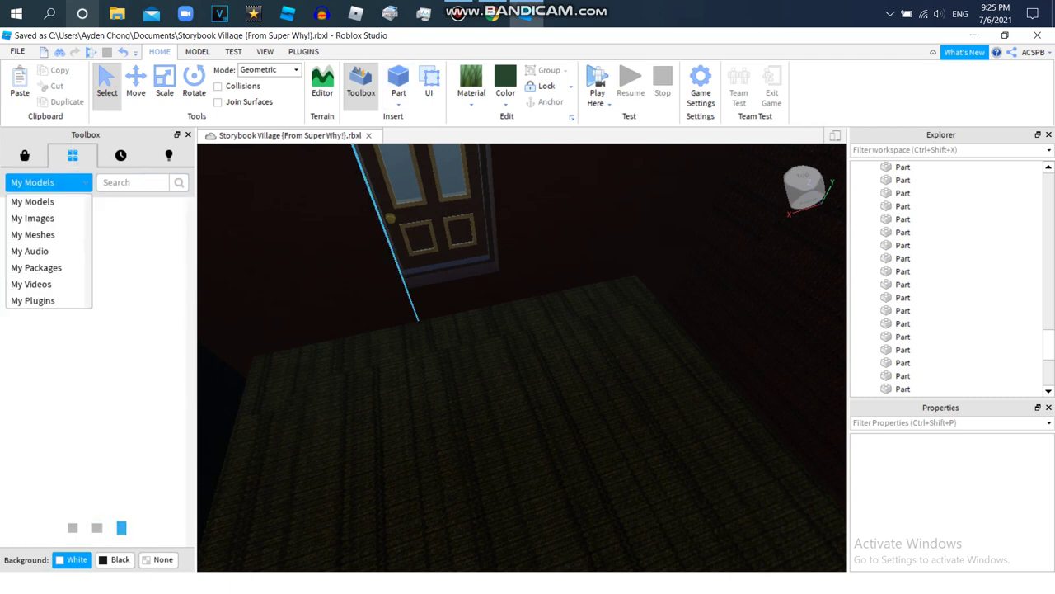
click(33, 218)
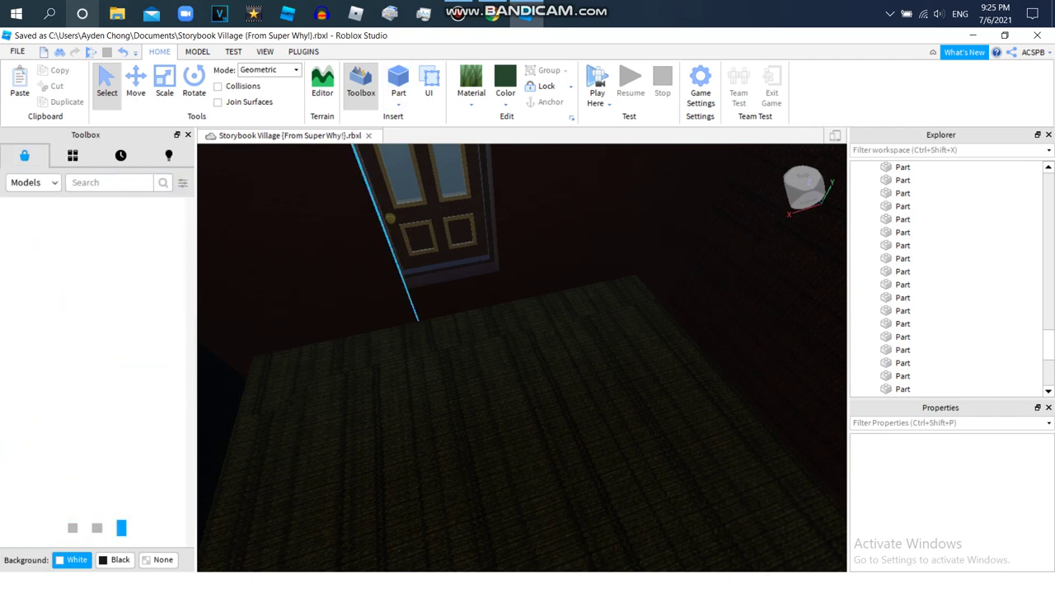
click(26, 217)
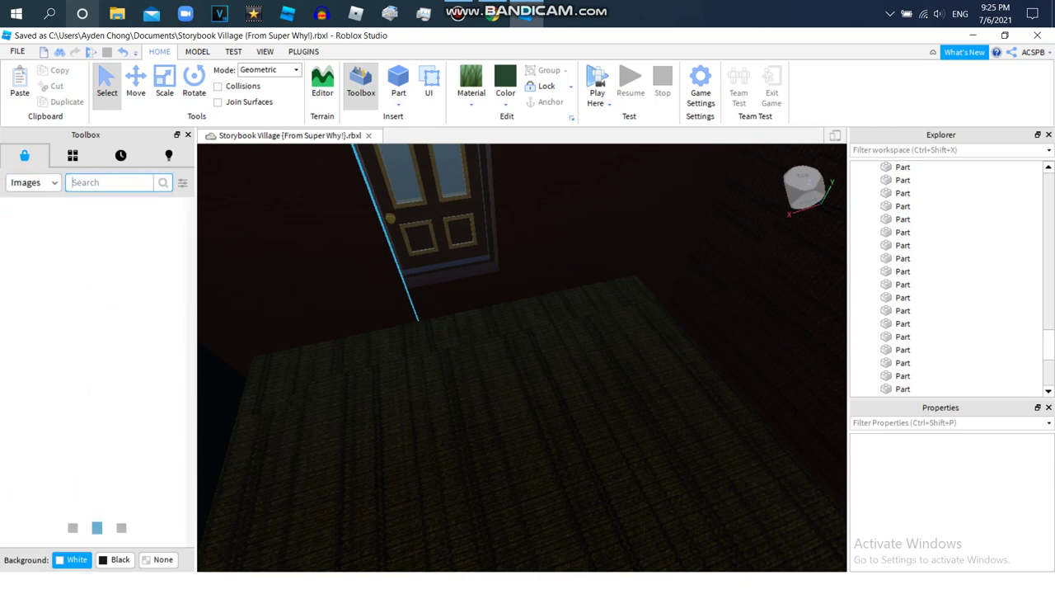
right_drag(487, 284, 475, 239)
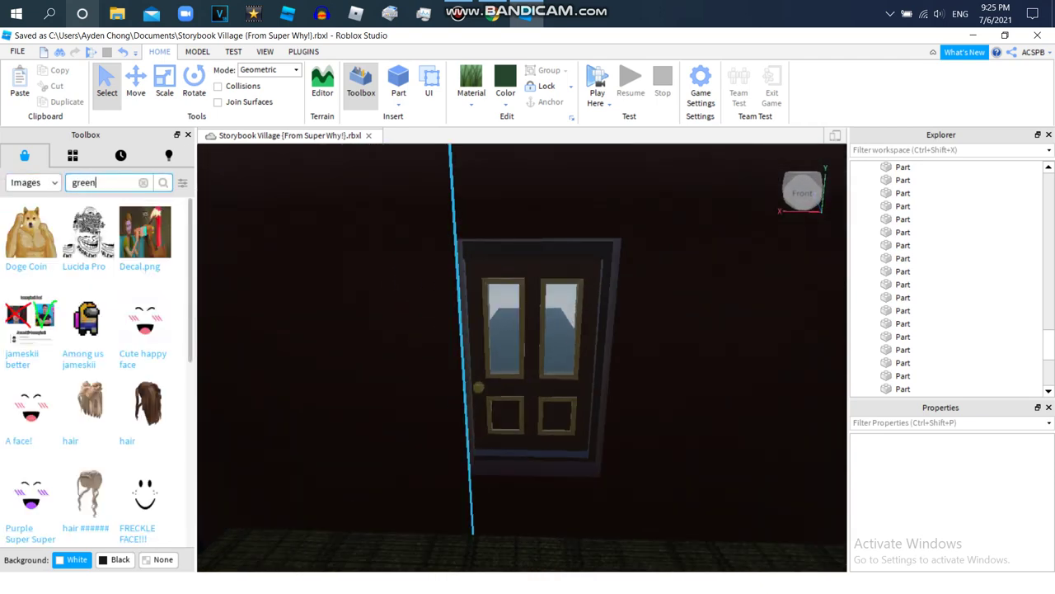
text(n)
key(Return)
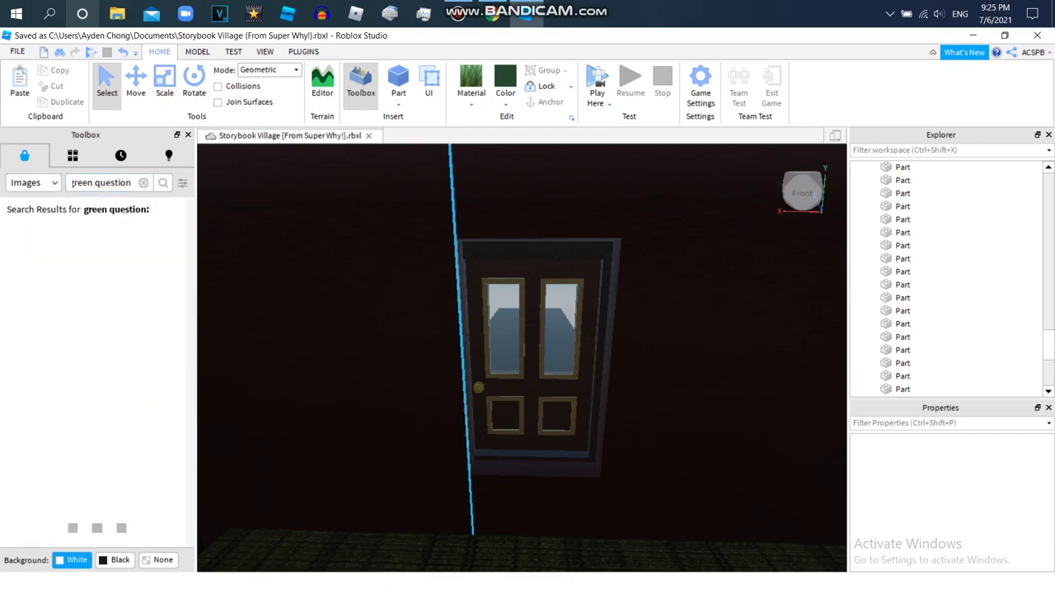
right_drag(522, 330, 569, 375)
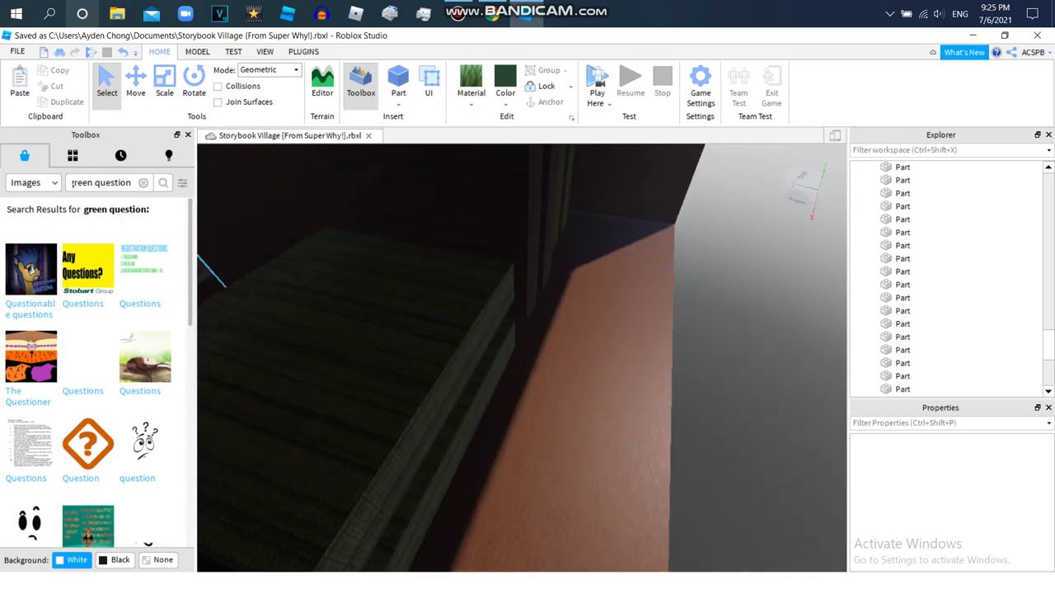
scroll(90, 371, down, 3)
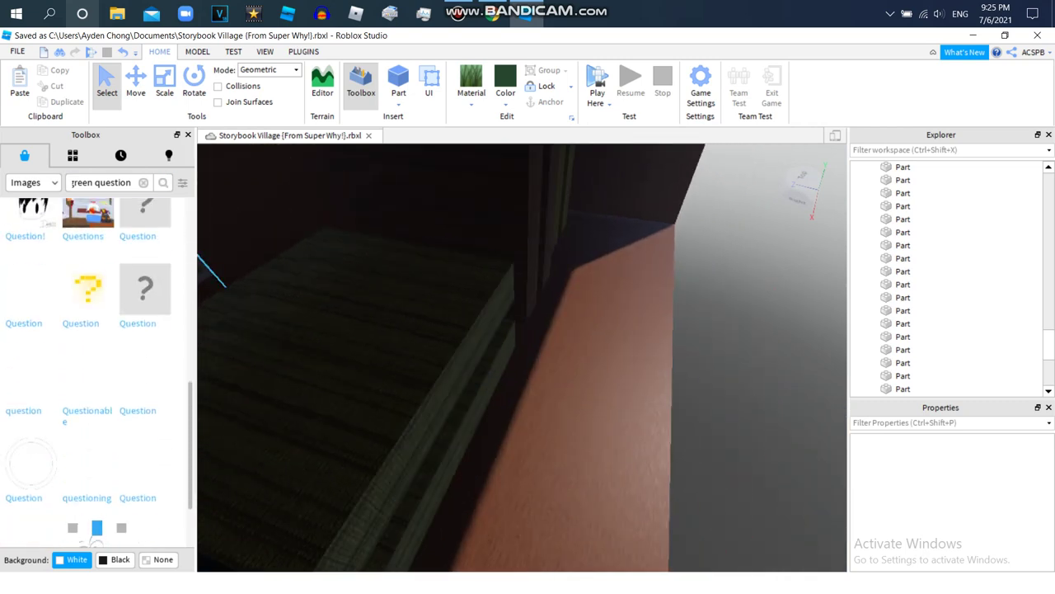
scroll(97, 371, down, 2)
scroll(97, 371, down, 2)
scroll(97, 371, up, 3)
Insert an Earth green block part, turn off move snapping, and place the part against the lower front of the door.
right_drag(396, 387, 330, 347)
right_drag(429, 355, 453, 404)
click(398, 81)
right_drag(495, 330, 388, 289)
click(197, 51)
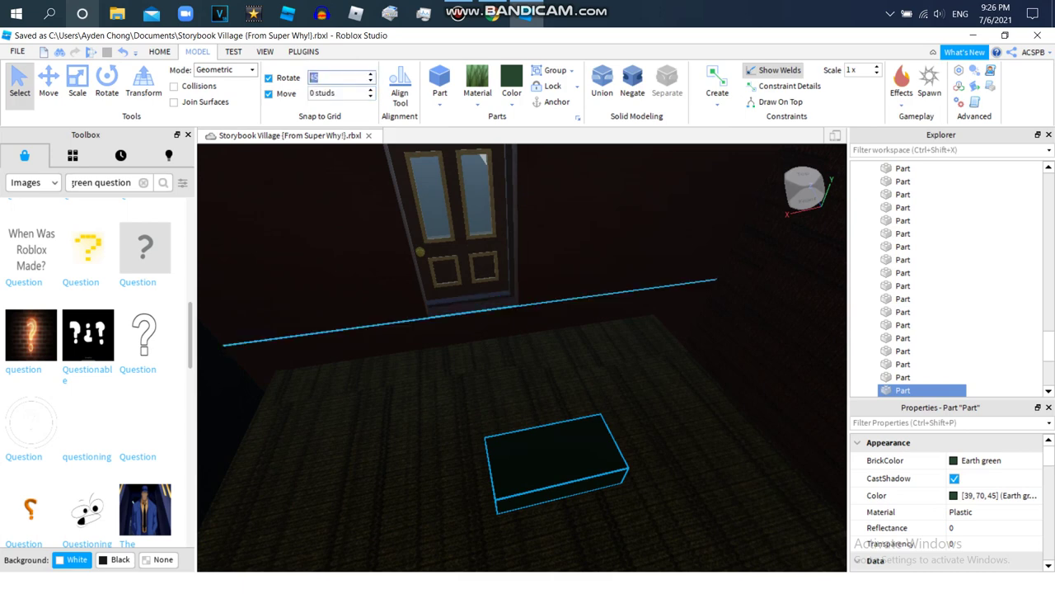
drag(570, 515, 551, 455)
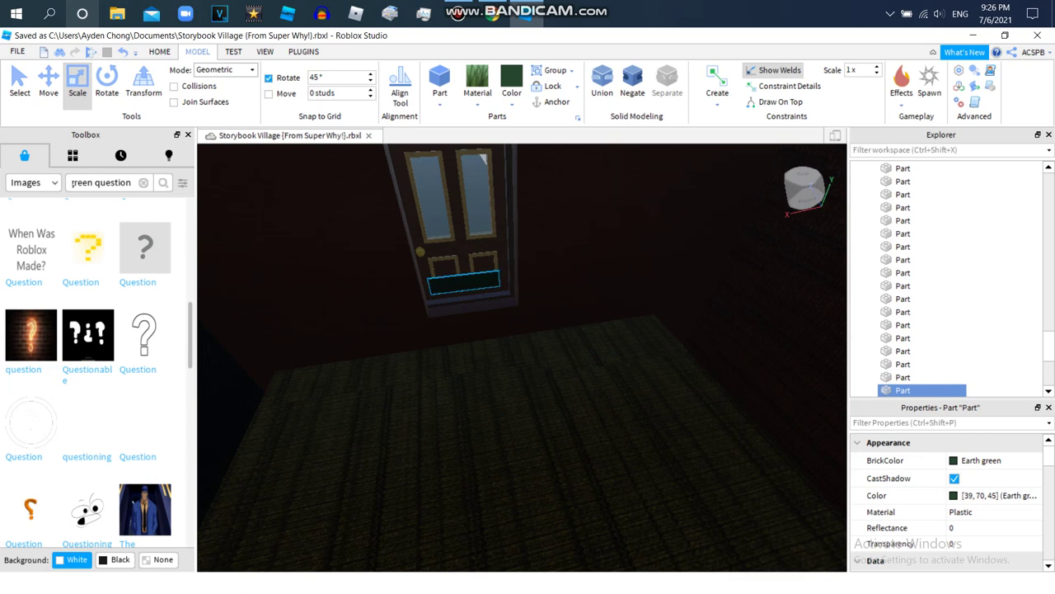
key(f)
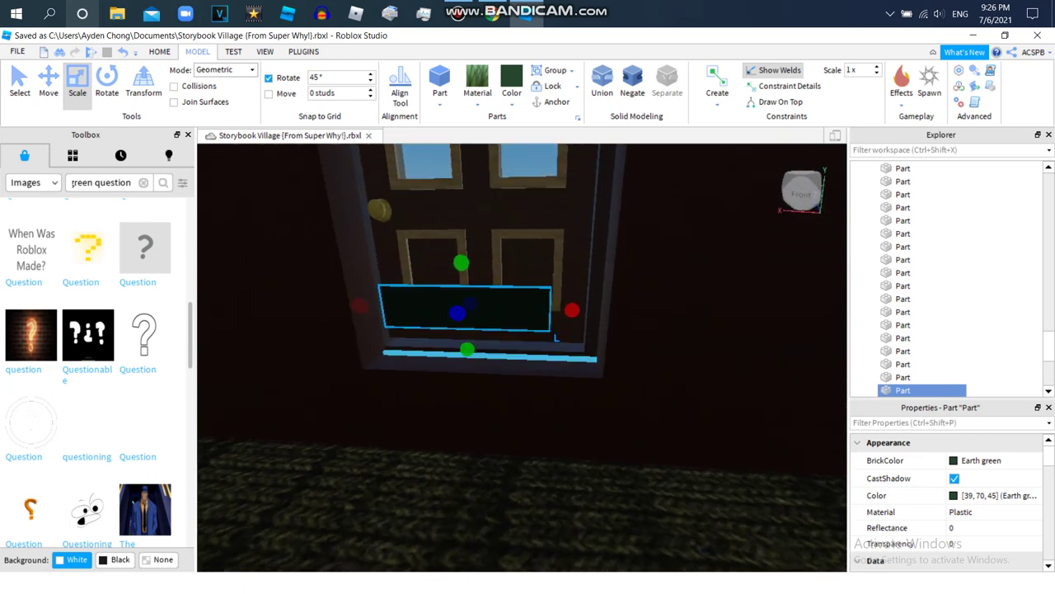
Scale the green part into a panel that covers the door leaf's full width and height inside the frame.
mouse_move(485, 313)
mouse_down()
mouse_move(467, 344)
mouse_move(502, 312)
mouse_up()
click(49, 84)
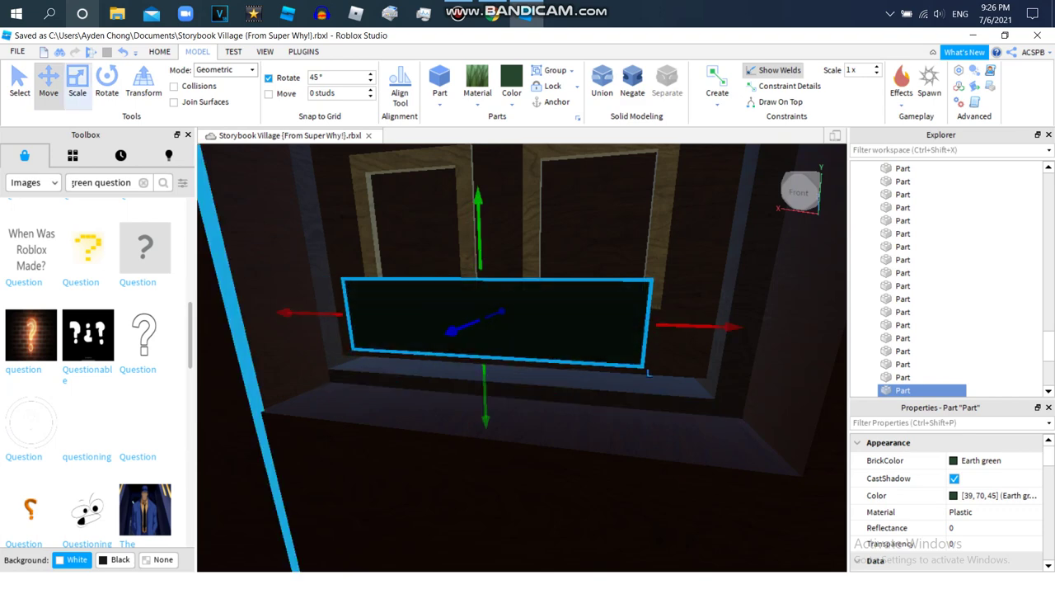
click(78, 83)
drag(329, 313, 315, 313)
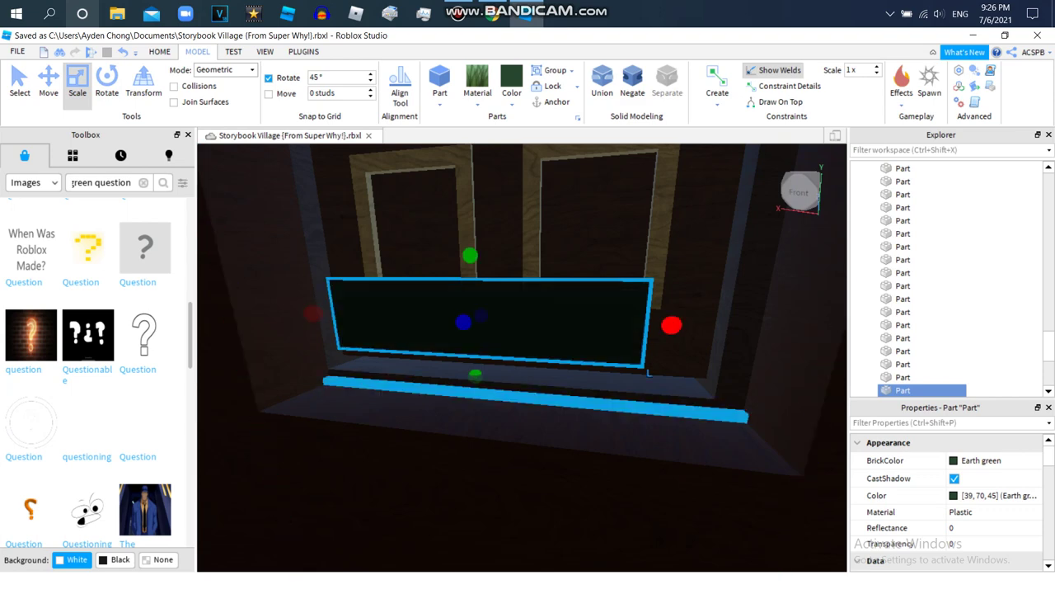
drag(671, 325, 722, 327)
scroll(521, 361, down, 5)
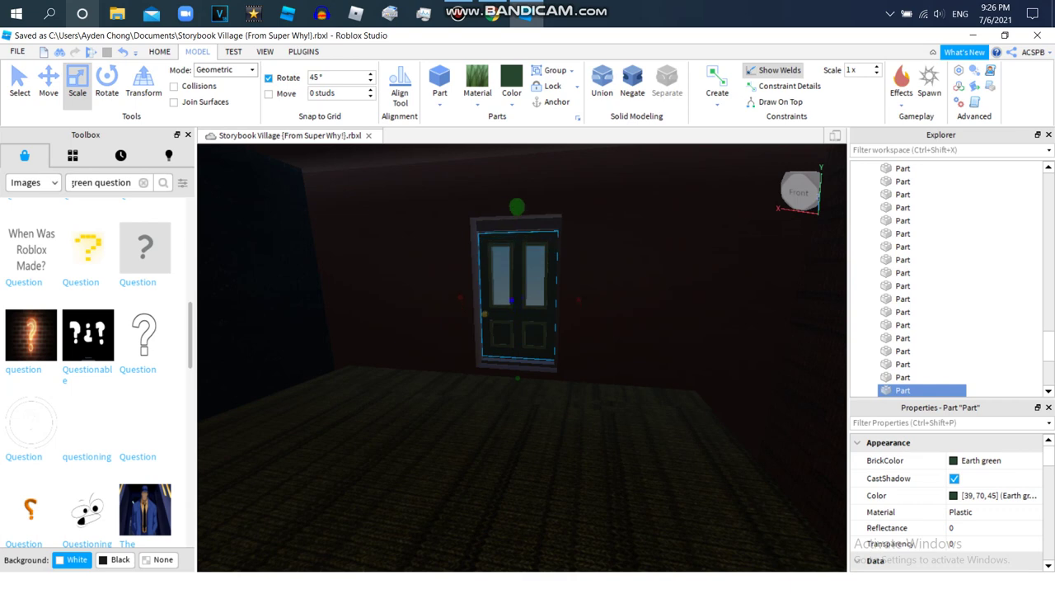
drag(517, 207, 517, 206)
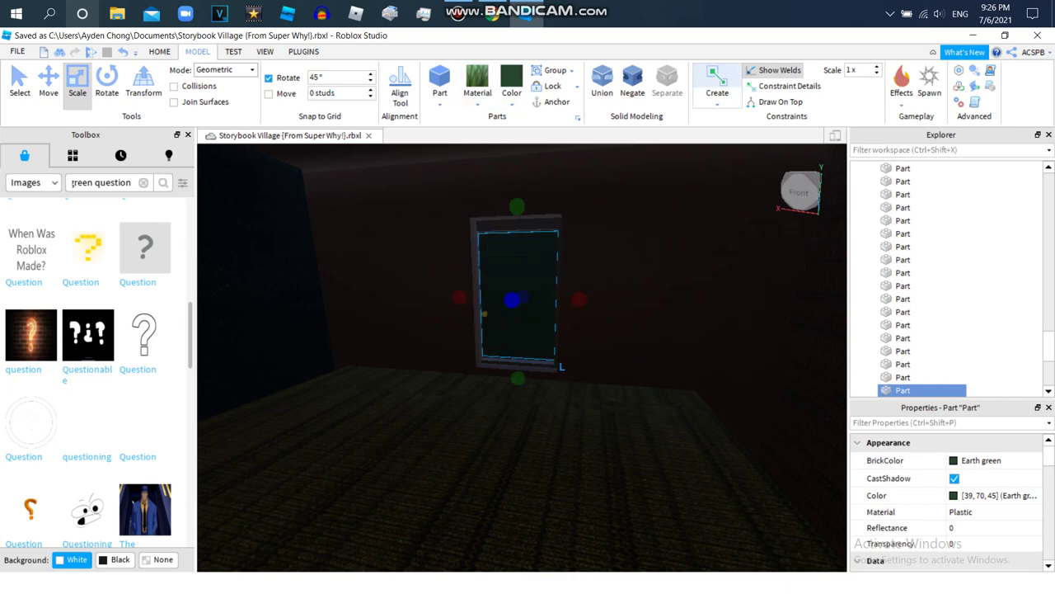
Weld the green panel to the door leaf behind it.
click(717, 87)
click(729, 255)
click(524, 303)
right_drag(524, 303, 255, 302)
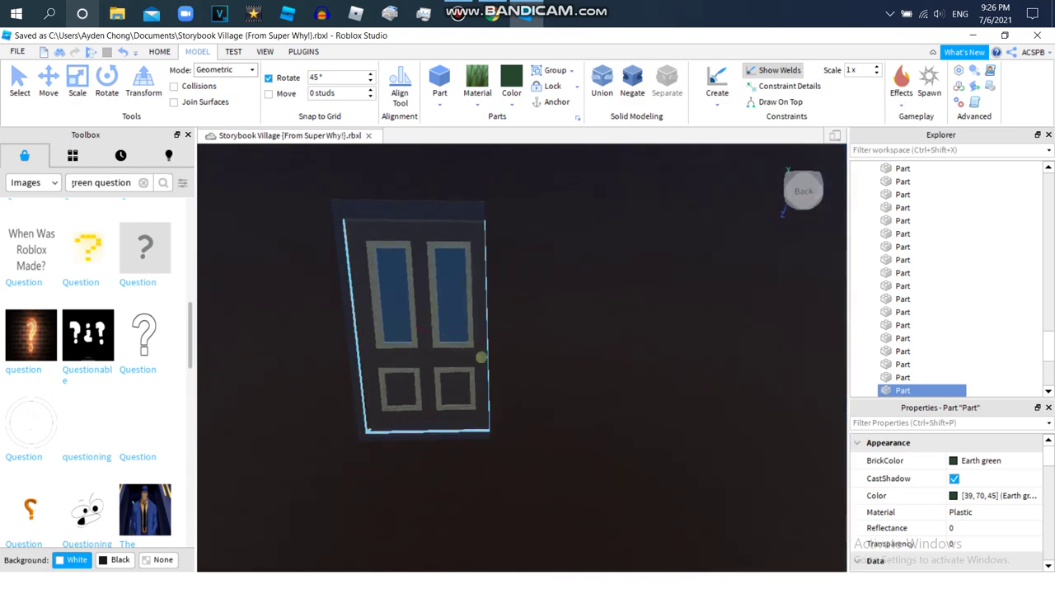
click(536, 314)
scroll(536, 314, down, 2)
right_drag(536, 313, 726, 330)
click(627, 314)
scroll(494, 330, up, 3)
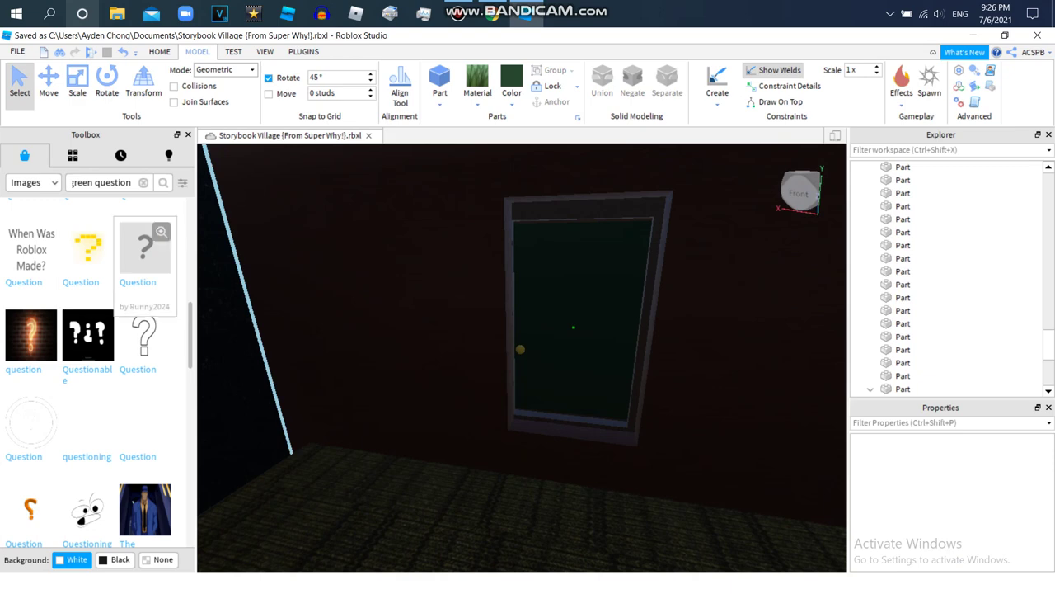
click(143, 336)
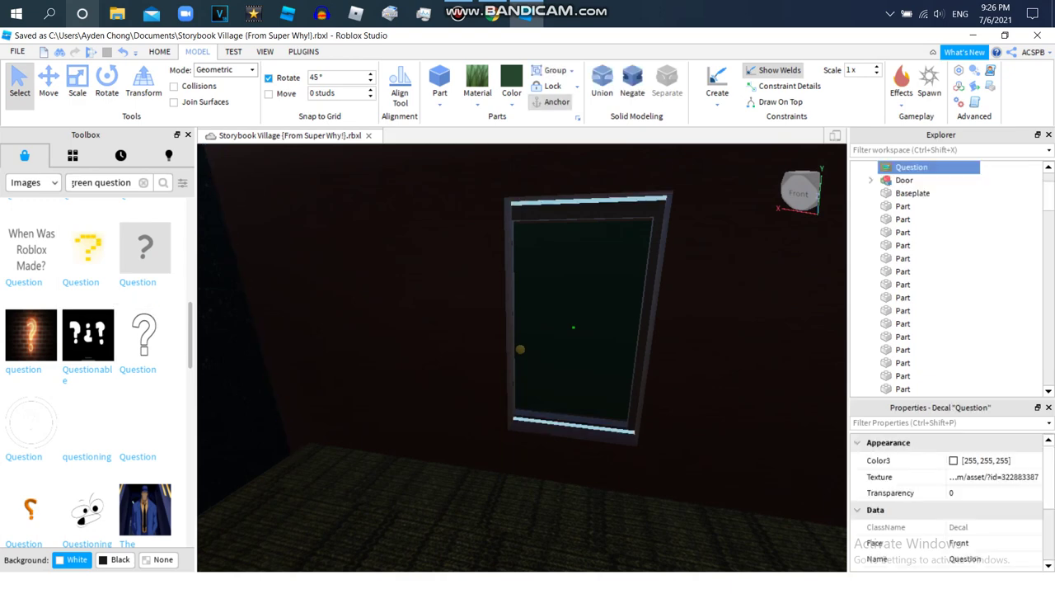
scroll(522, 347, up, 3)
right_drag(522, 346, 429, 428)
right_drag(494, 396, 685, 322)
click(602, 330)
scroll(610, 329, down, 3)
click(911, 167)
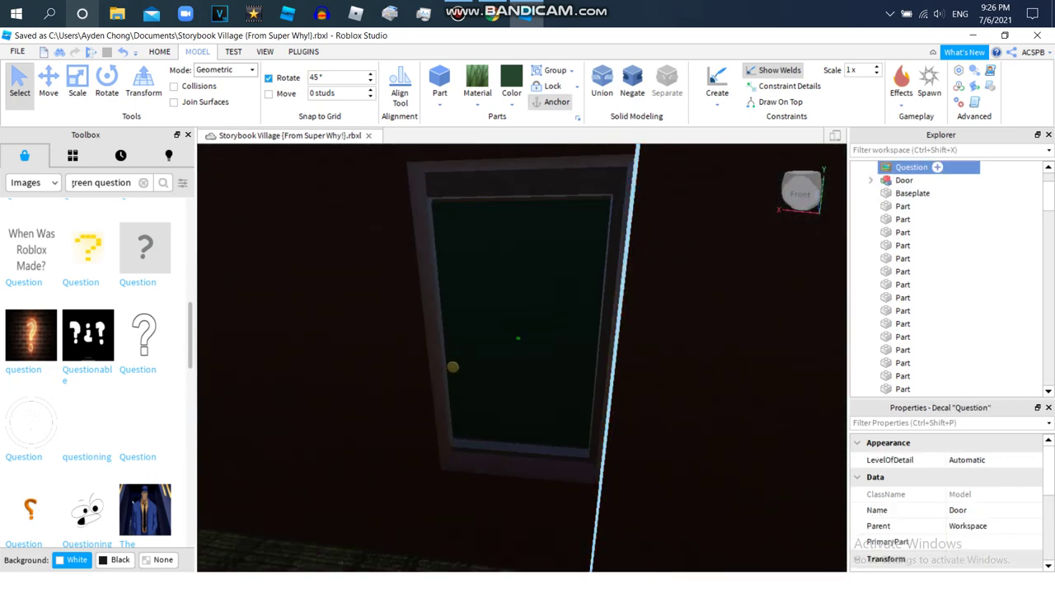
right_click(911, 167)
click(899, 236)
Select the door model and move it slightly back so the green panel stands in front of it.
click(521, 322)
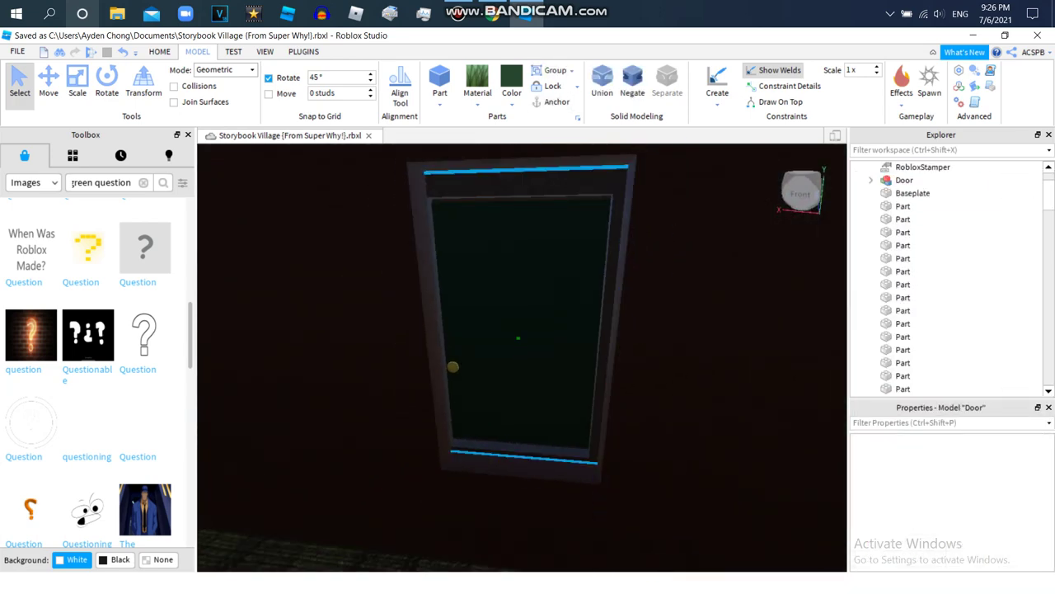
click(49, 83)
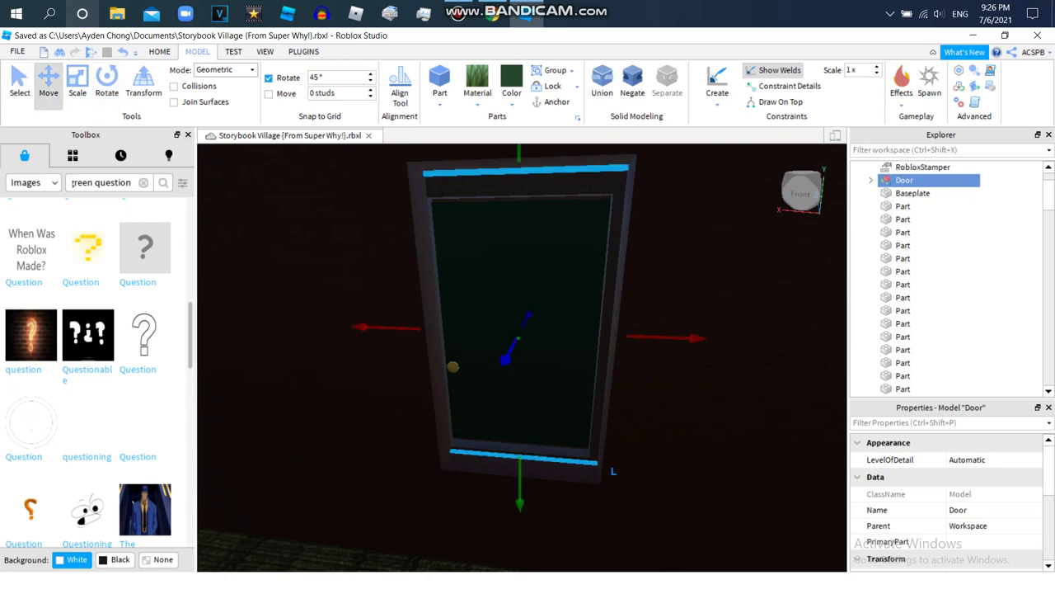
mouse_move(528, 314)
mouse_down()
mouse_move(513, 343)
mouse_move(530, 311)
mouse_up()
Apply the outlined question mark image to the front of the green panel and move the door model slightly forward.
click(505, 284)
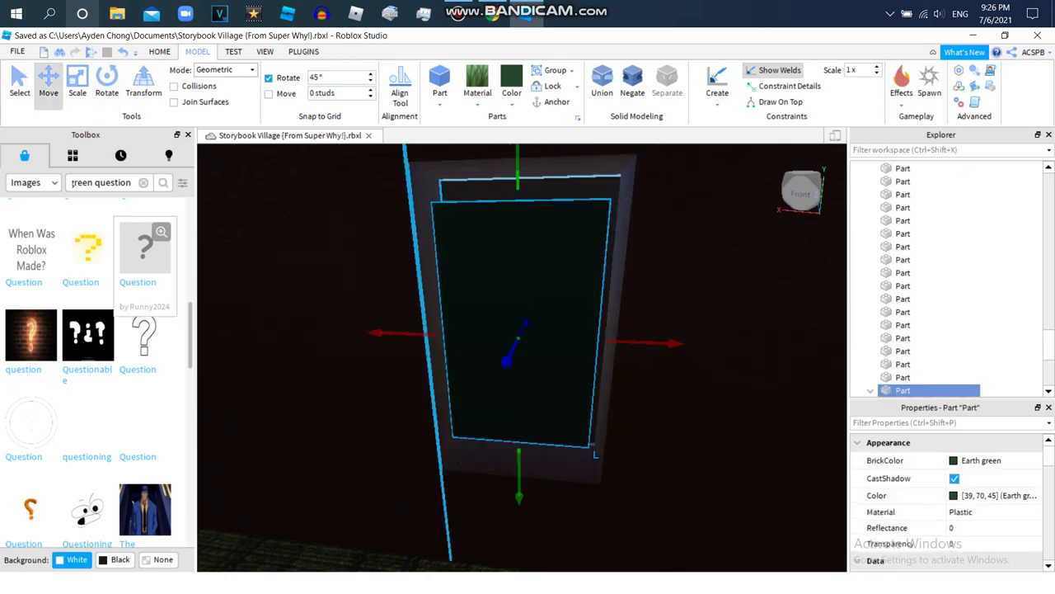
click(144, 335)
click(515, 305)
click(515, 305)
click(591, 445)
drag(512, 348, 505, 361)
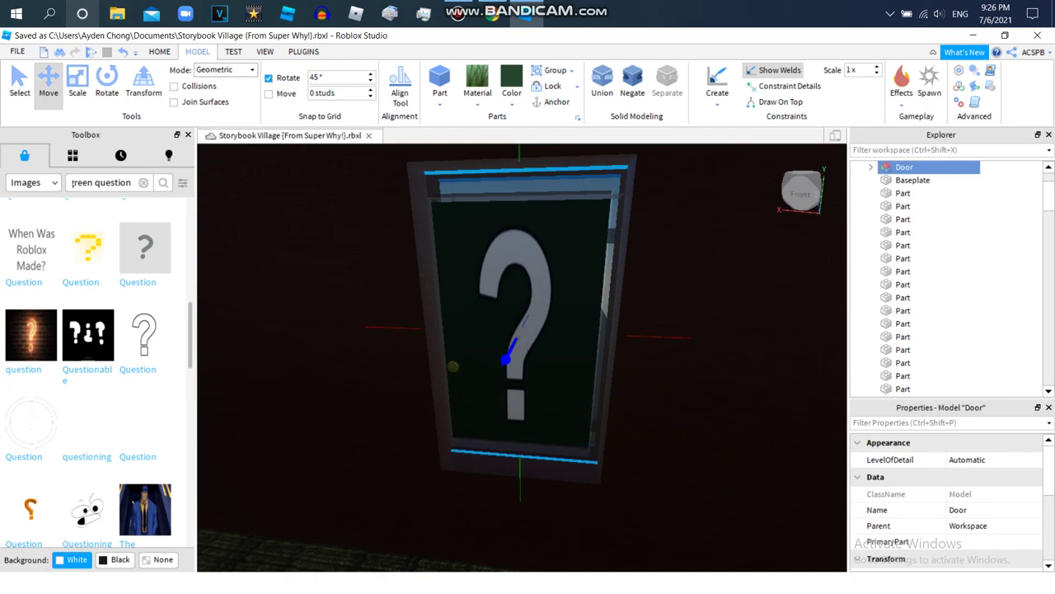
Deselect the door model and save the place file.
scroll(511, 354, down, 5)
mouse_move(512, 354)
right_down()
mouse_move(577, 363)
mouse_move(495, 346)
right_up()
click(577, 363)
scroll(512, 355, up, 3)
scroll(512, 354, down, 1)
click(18, 51)
click(53, 146)
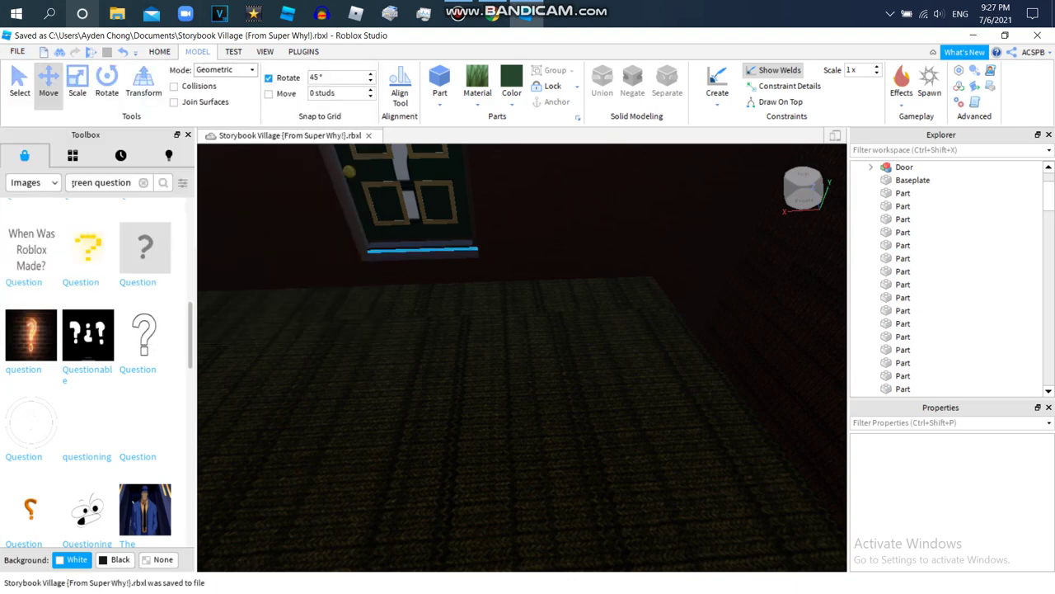
Playtest the place by walking the character through the question mark door and out the back of the bookshelf, and end the test.
click(233, 51)
key(F5)
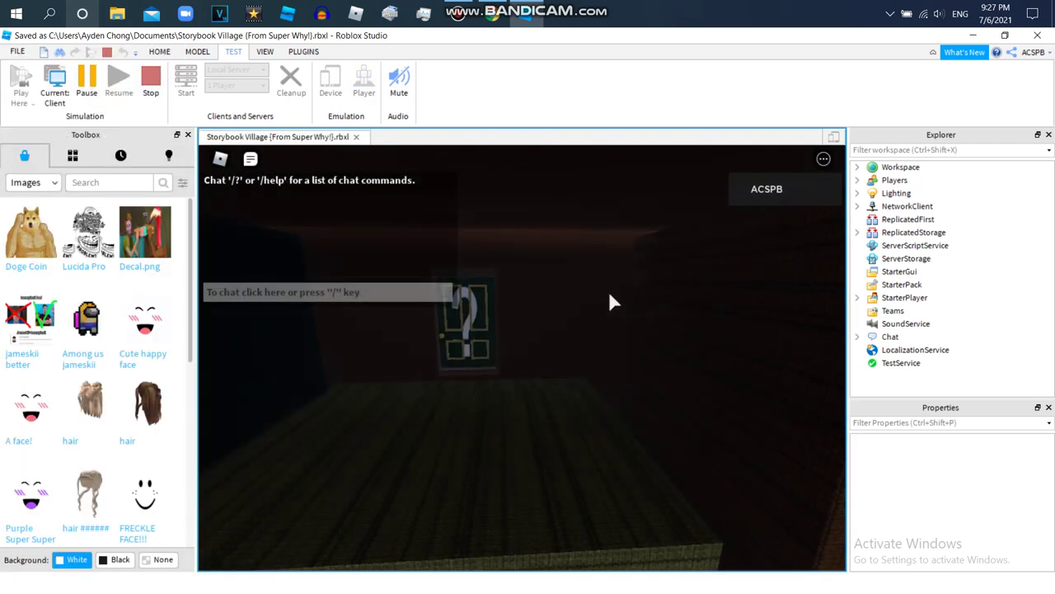
key(w)
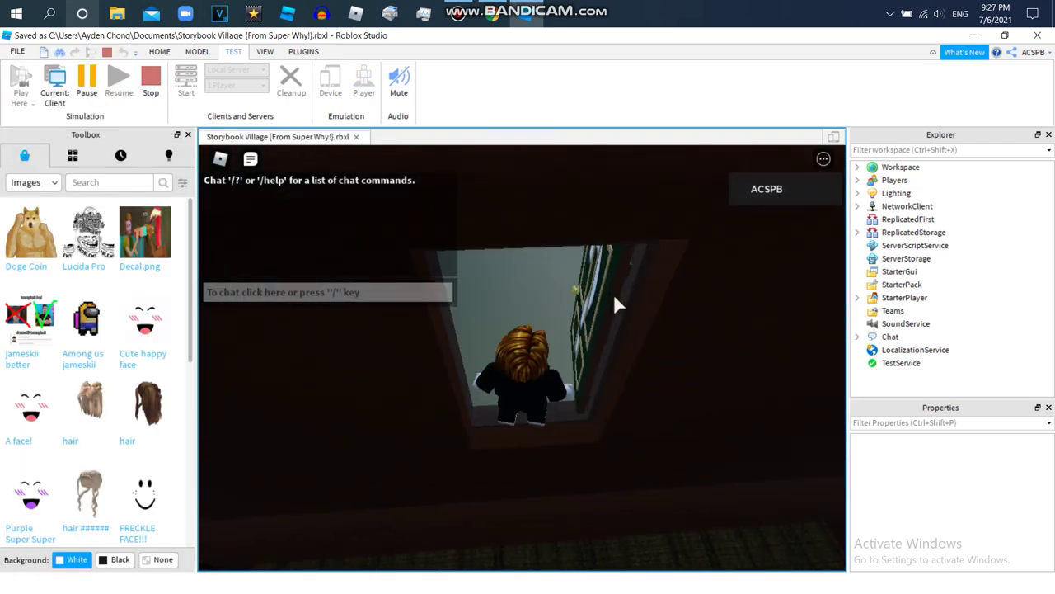
key(s)
key(w)
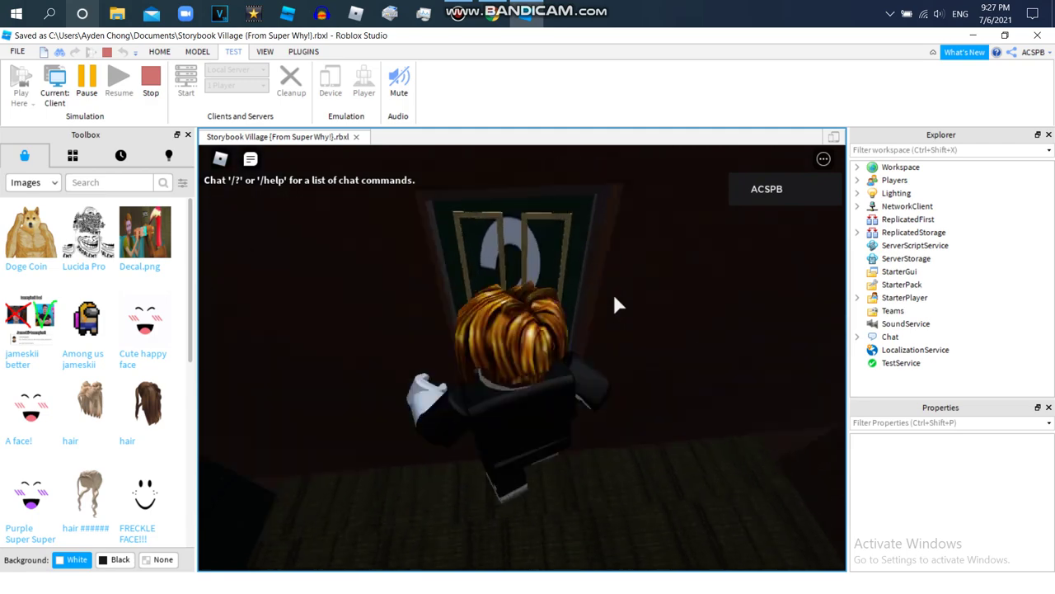
key(space)
key(space)
key(w)
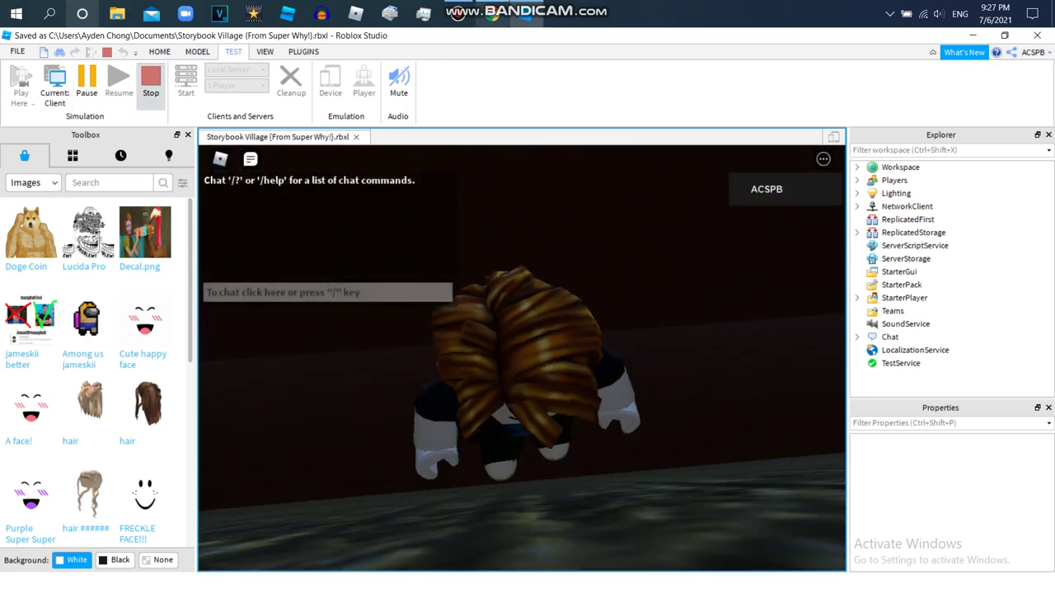
click(151, 84)
Switch to Chrome, search YouTube for "superwhy season 1" and play the "Super WHY! Full Episodes English - Season 1" playlist.
click(493, 14)
click(480, 117)
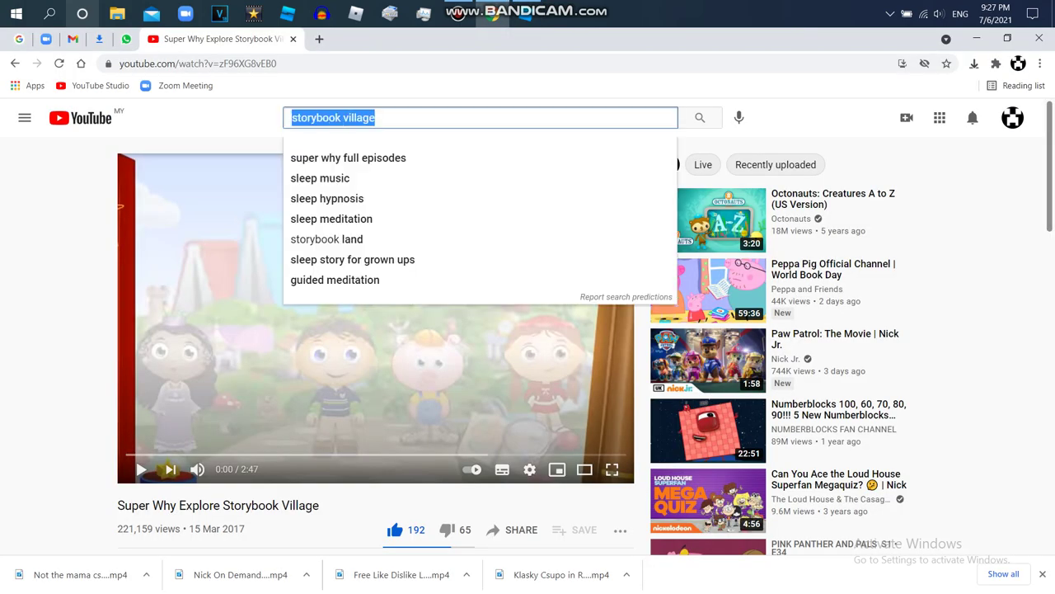
text(su)
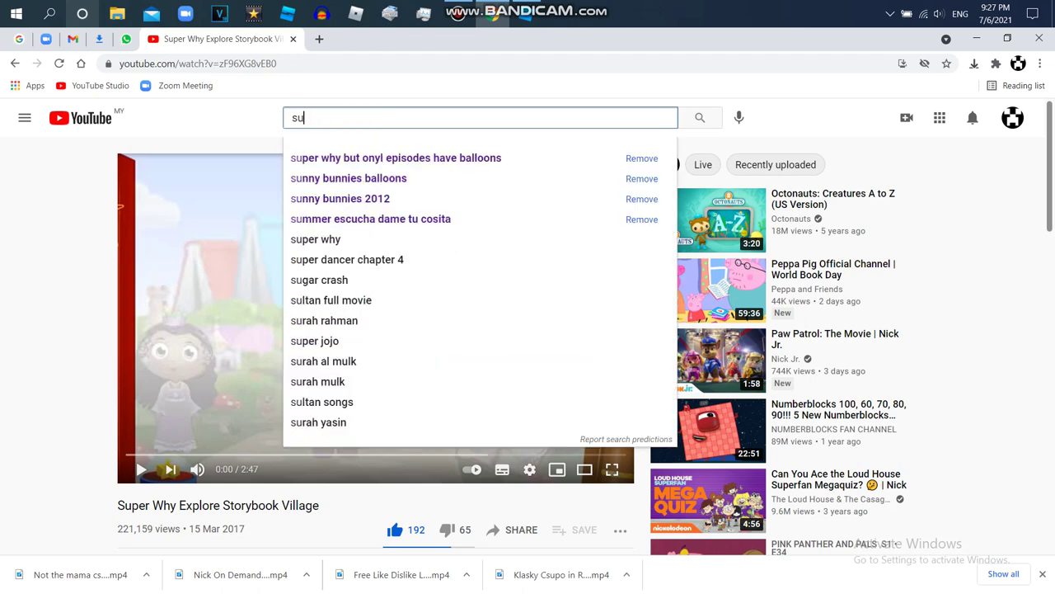
text(perwhy season 1)
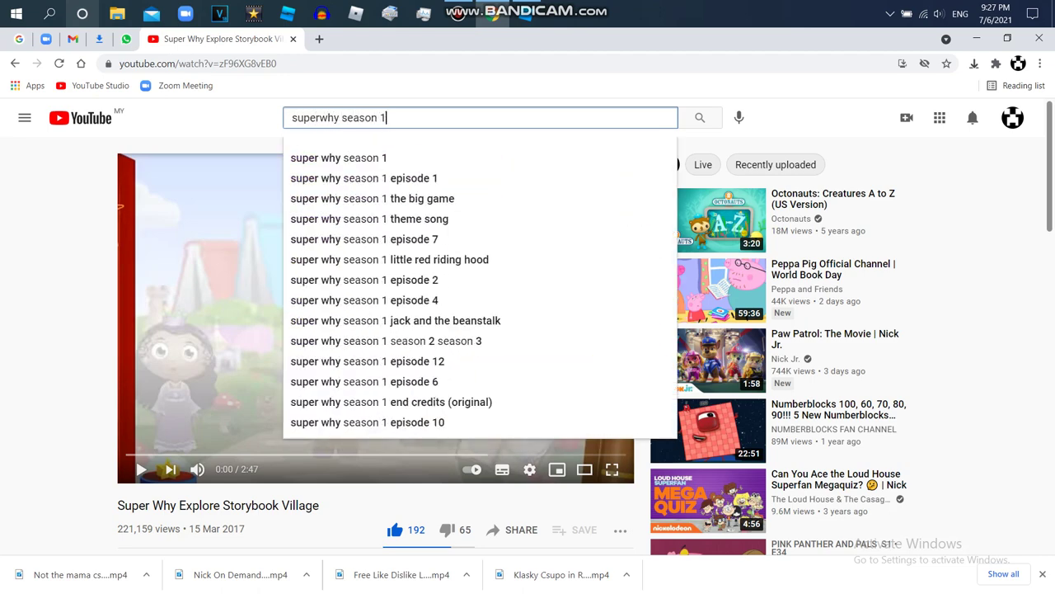
key(Return)
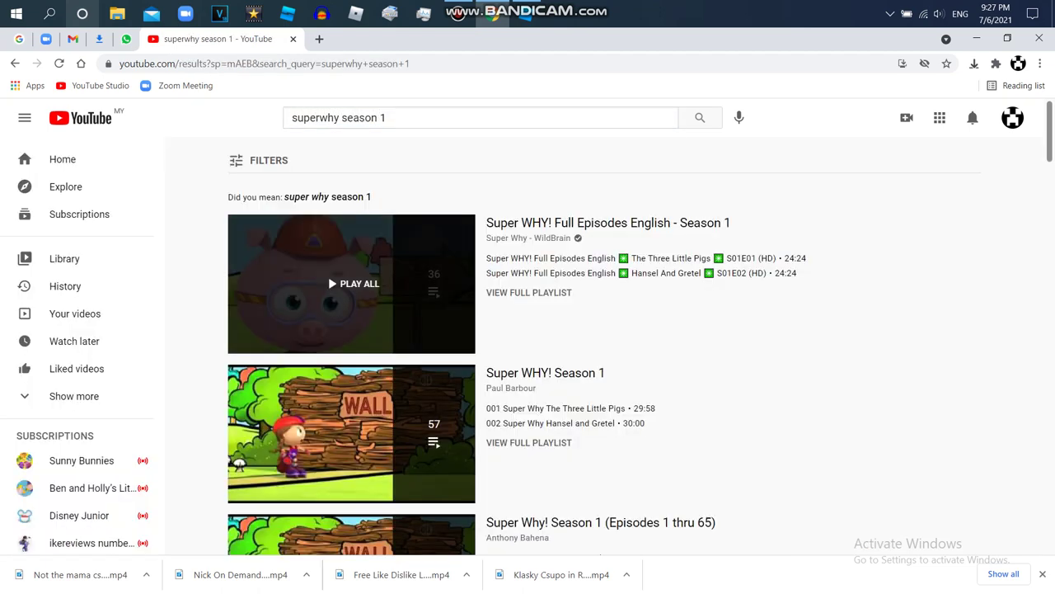
click(351, 283)
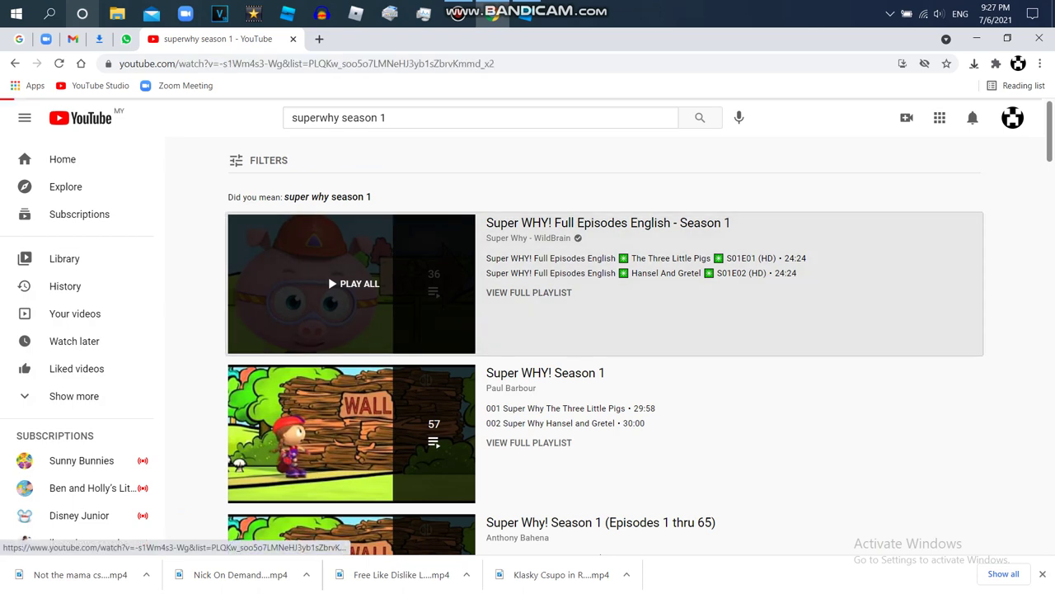
Mute the first episode and examine the scene around 1:13 to 1:20 where the bookshelf door opens onto Storybook Village.
scroll(527, 347, down, 1)
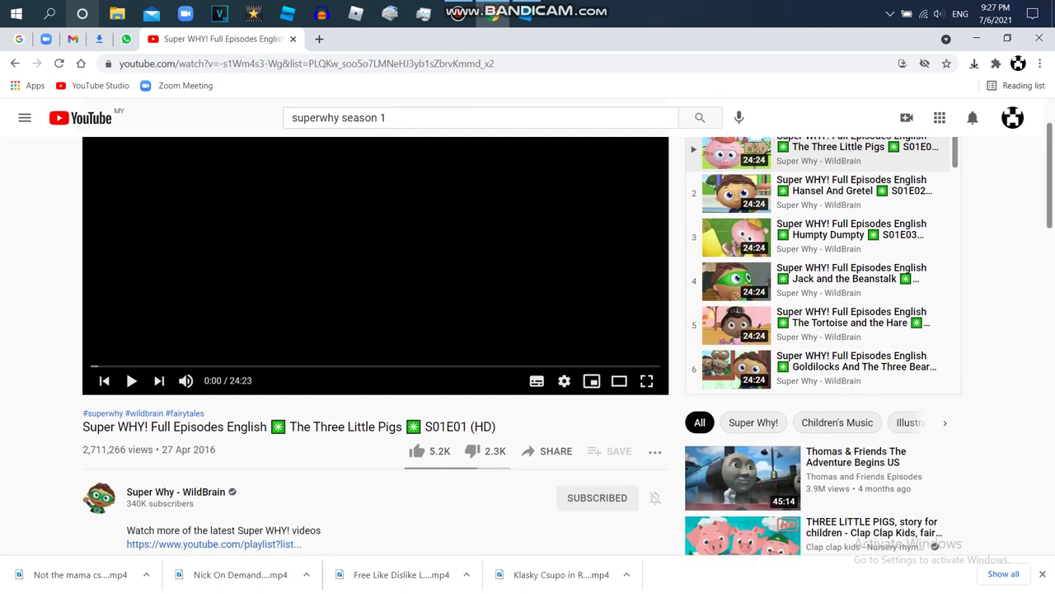
click(187, 381)
drag(123, 366, 119, 366)
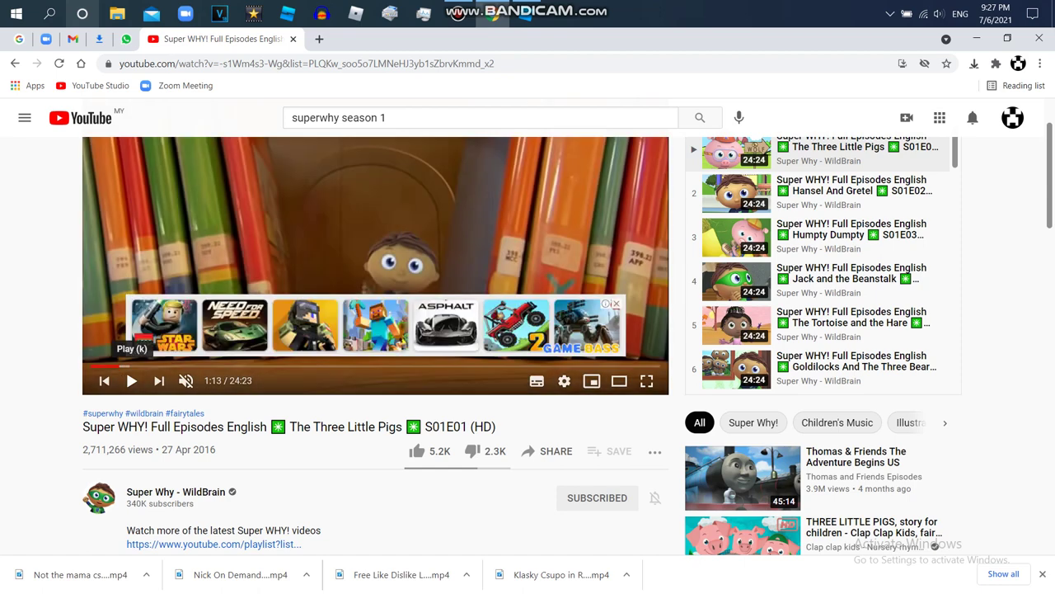
scroll(376, 346, down, 3)
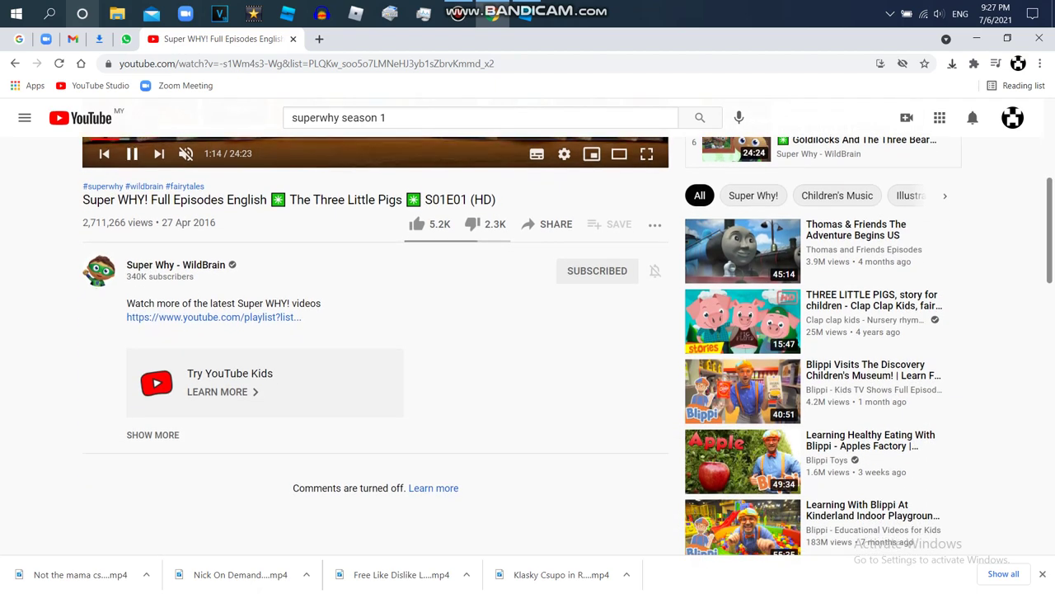
scroll(376, 347, up, 4)
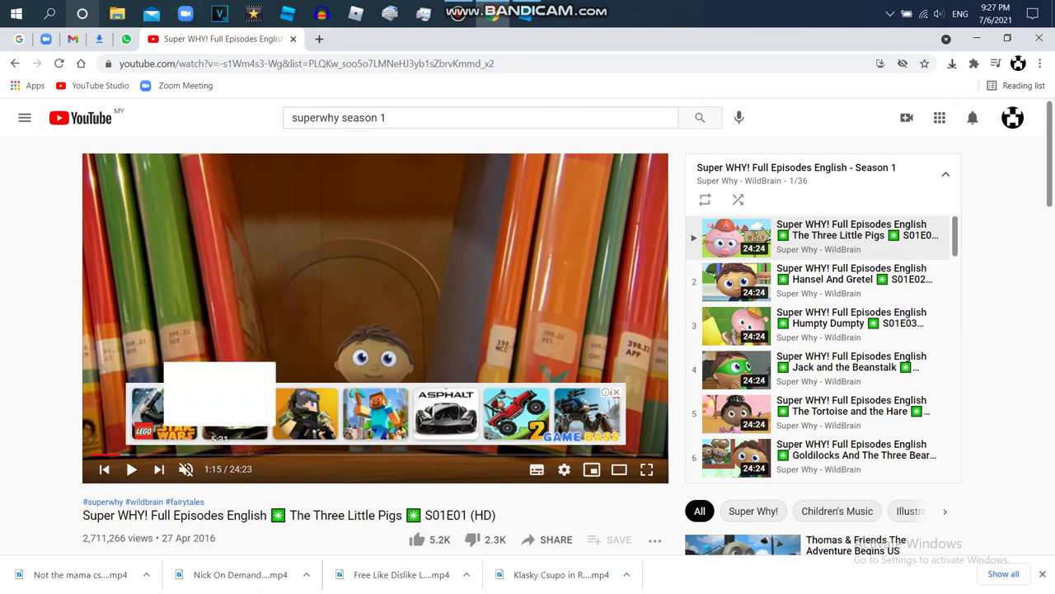
scroll(376, 346, down, 4)
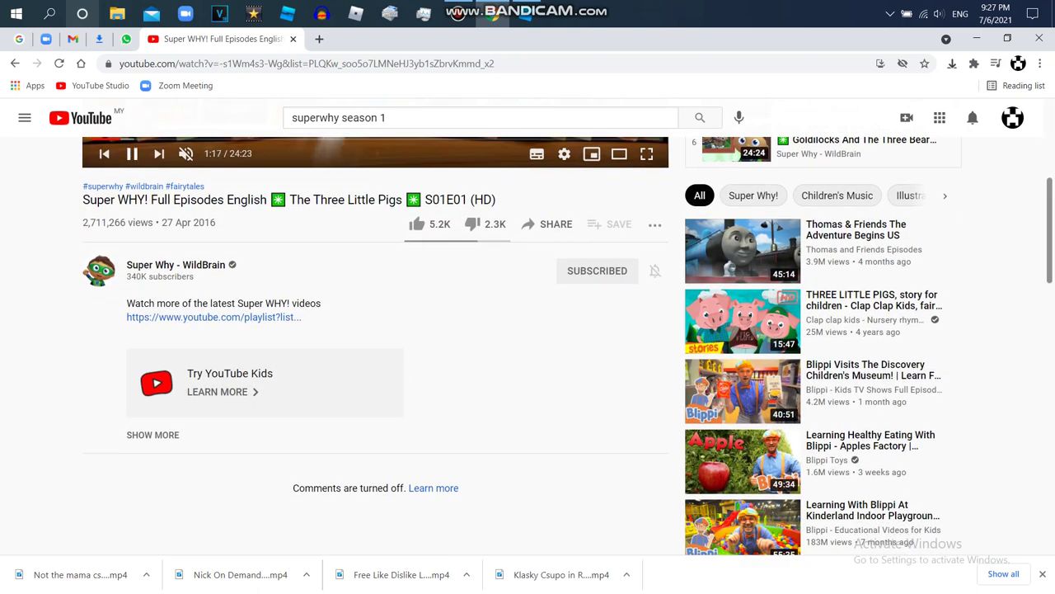
scroll(376, 347, up, 2)
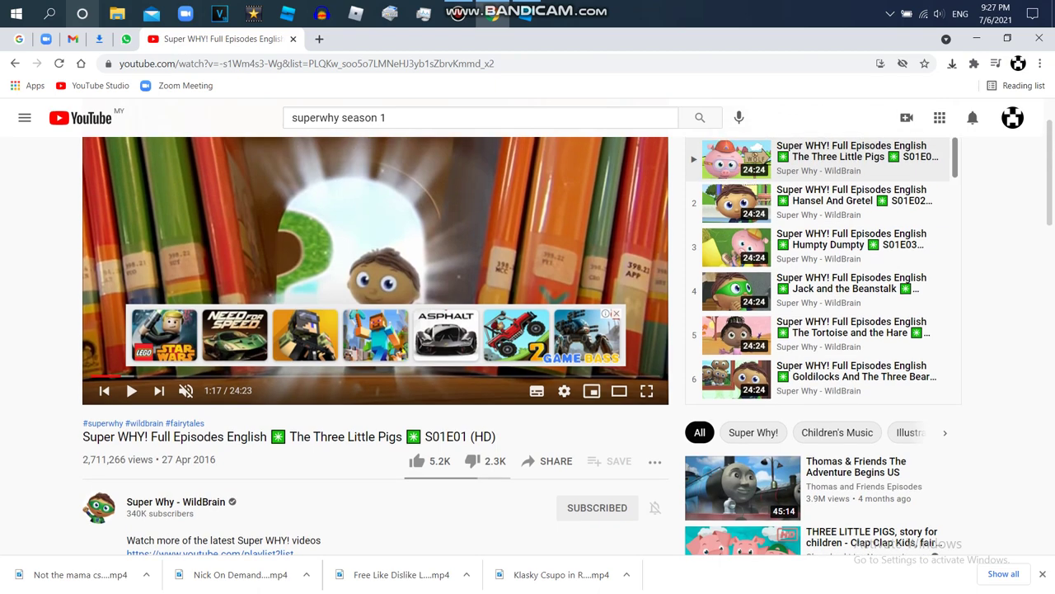
scroll(528, 347, down, 1)
scroll(528, 347, up, 2)
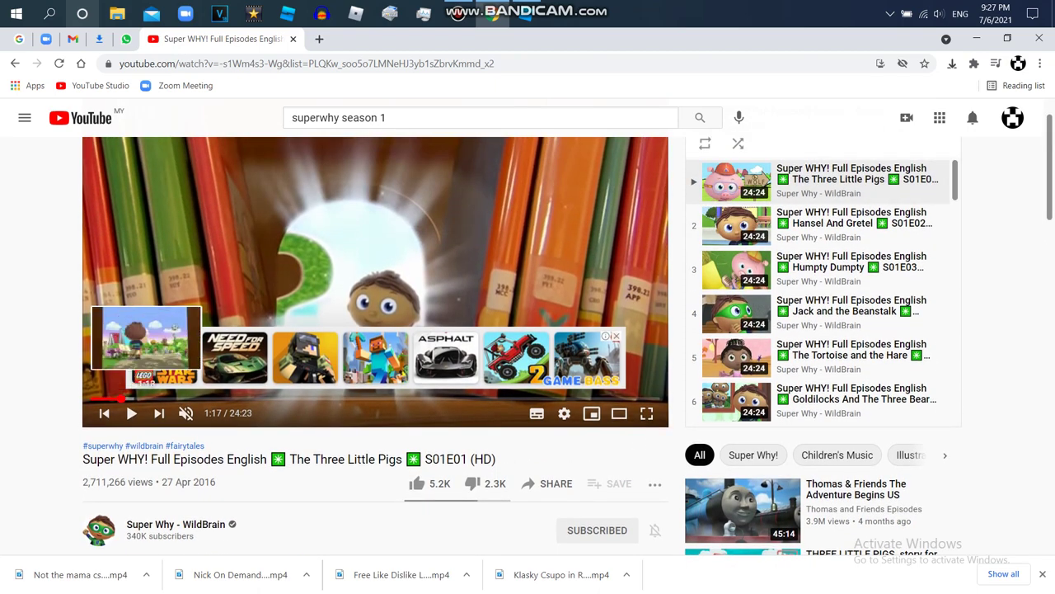
click(122, 399)
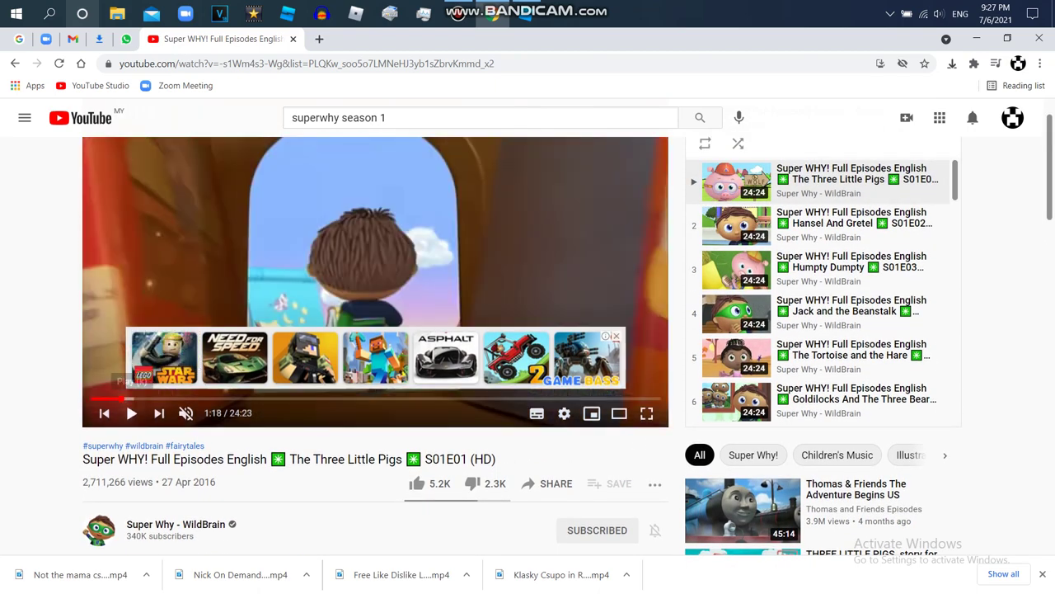
click(617, 336)
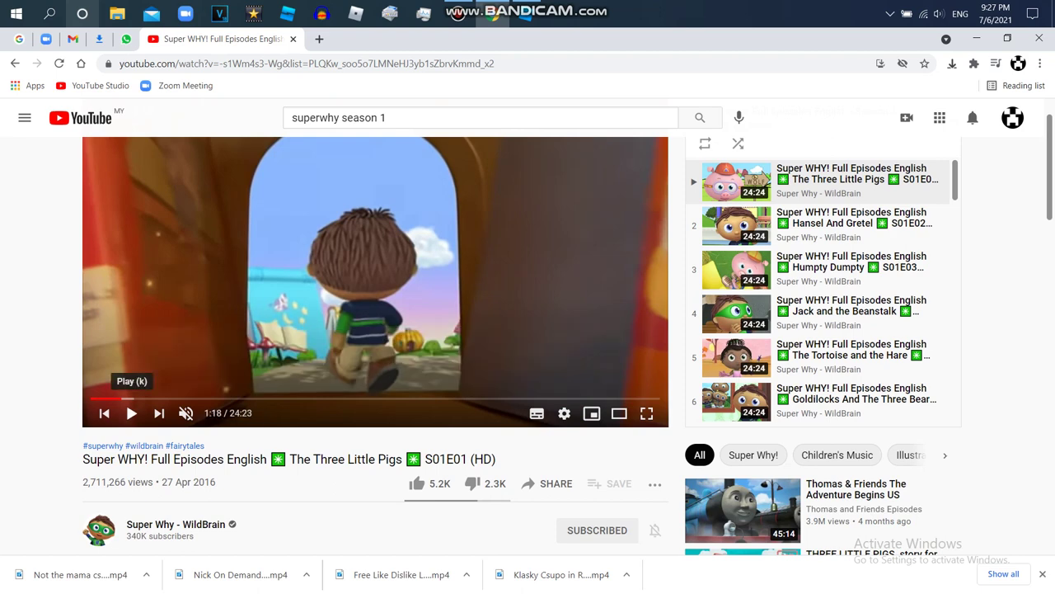
click(132, 413)
click(132, 413)
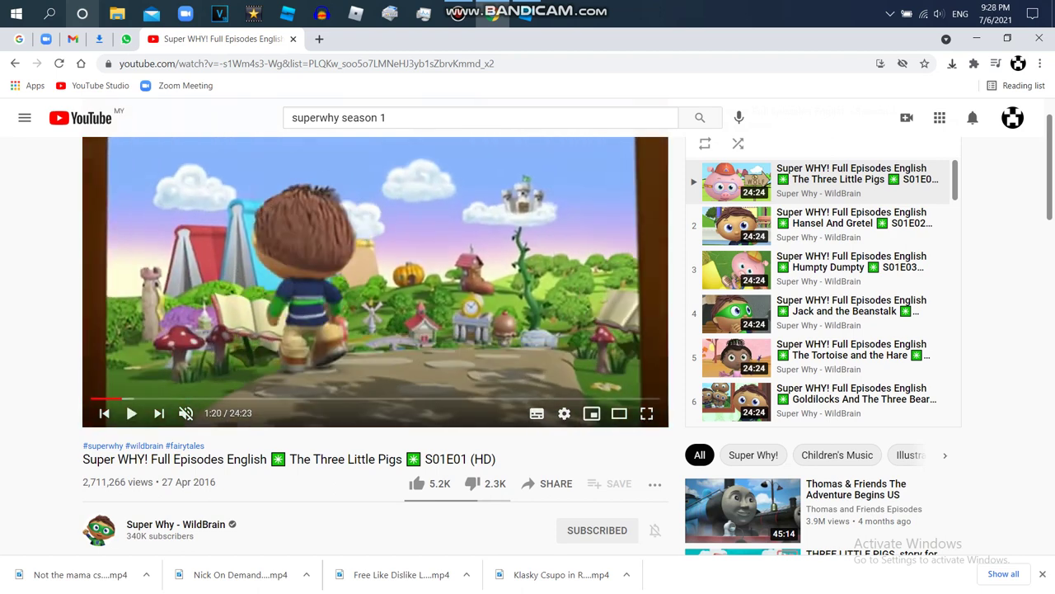
drag(1049, 167, 1050, 153)
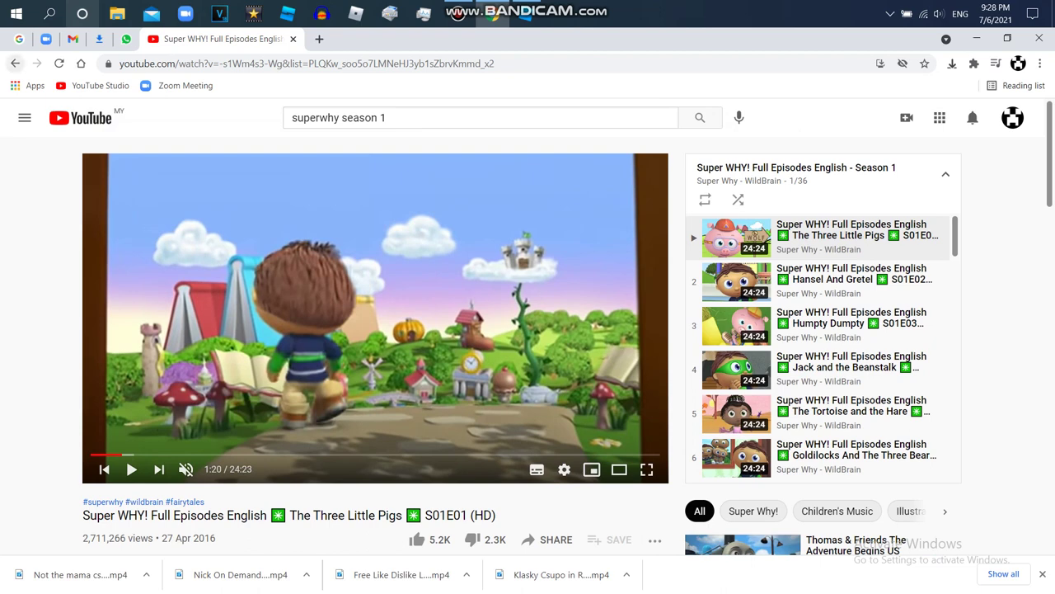
Return to the "Super Why Explore Storybook Village" video and pause it at 0:17 on the village view.
click(15, 64)
click(15, 64)
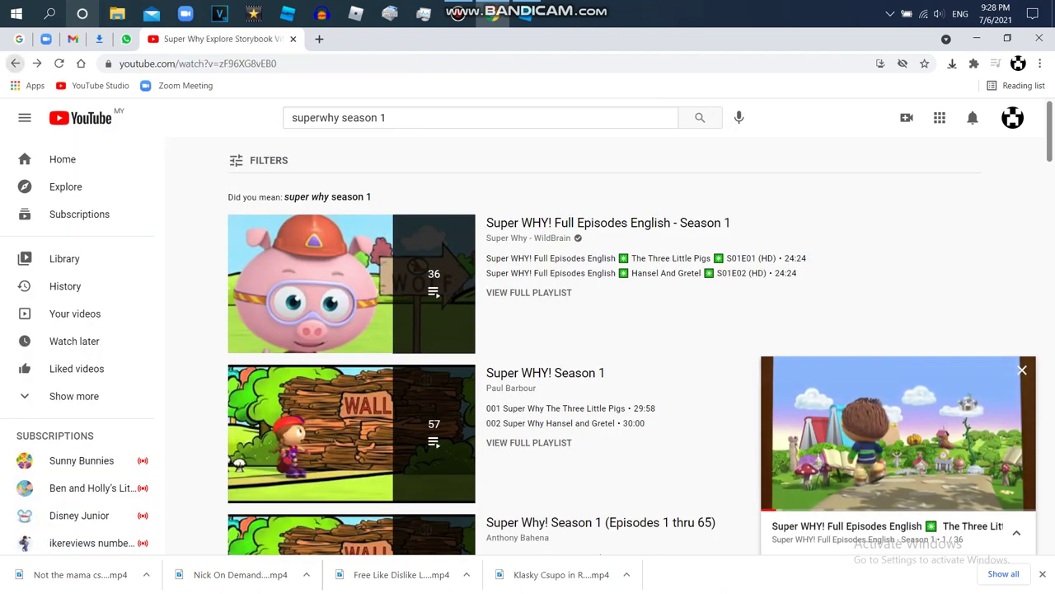
click(142, 469)
mouse_move(160, 454)
mouse_down()
mouse_move(193, 454)
mouse_move(181, 454)
mouse_up()
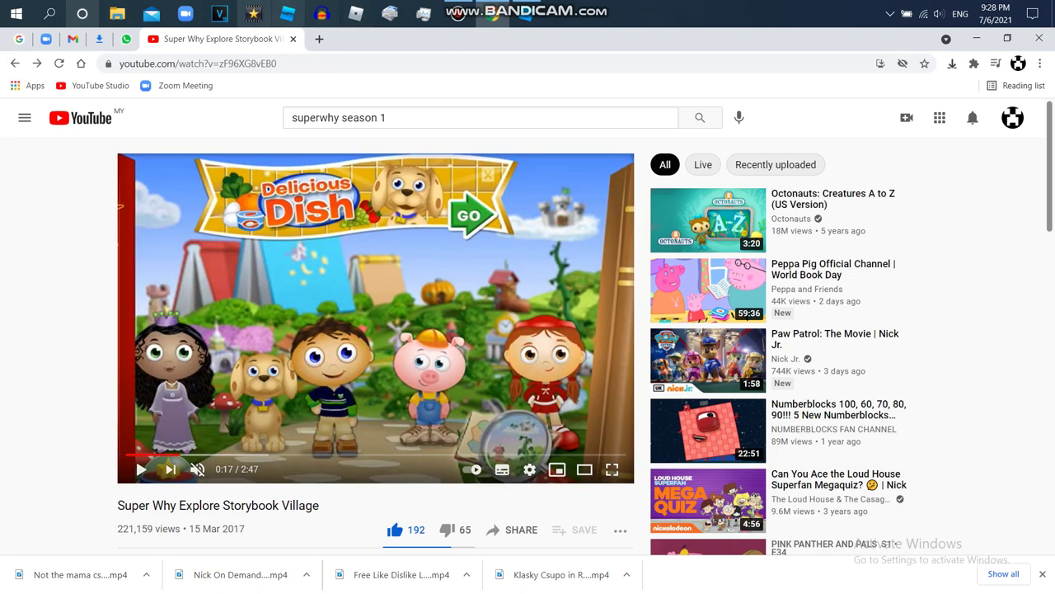
Switch to Roblox Studio, place an Earth green block just below the door on the bookshelf's back, and set its material to Grass.
click(525, 13)
right_drag(522, 357, 552, 412)
click(159, 52)
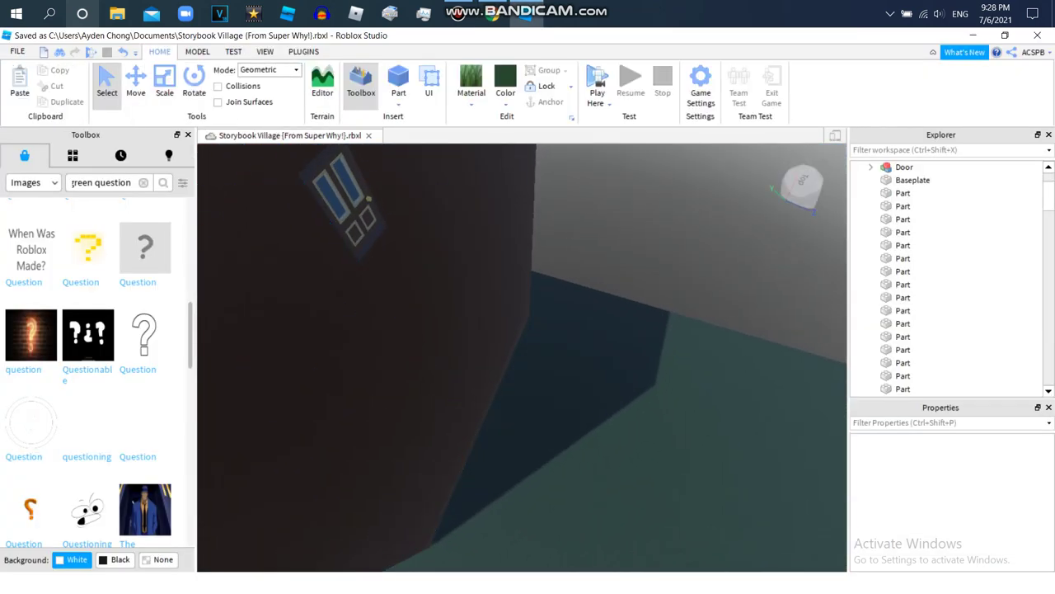
key(ctrl+z)
drag(522, 357, 377, 261)
scroll(377, 260, up, 4)
right_drag(377, 260, 351, 223)
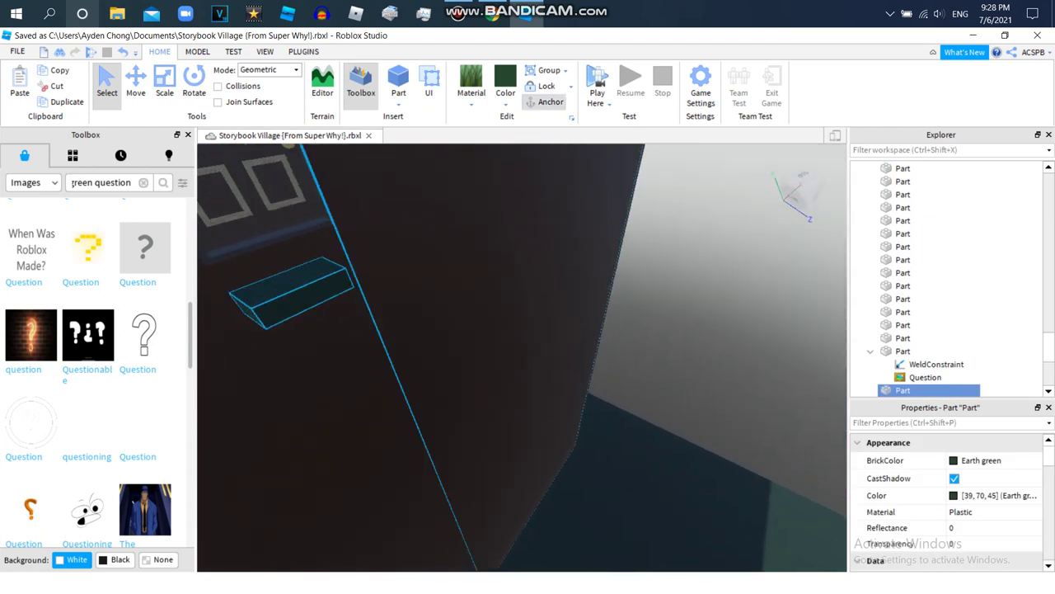
key(a)
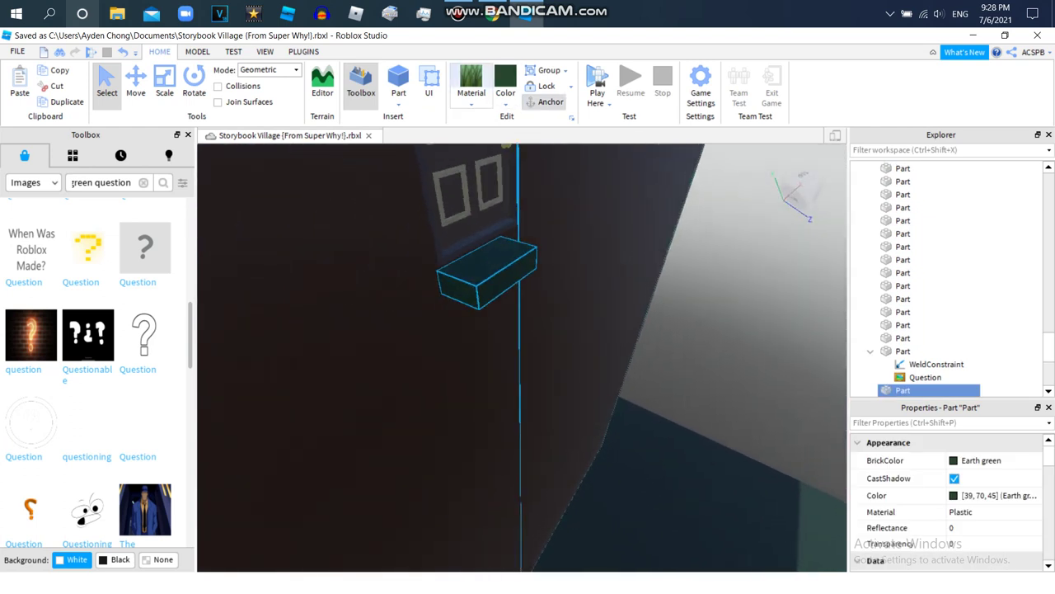
Scale the grass block in both directions along the bookshelf's back into a long strip under the door.
key(ctrl+3)
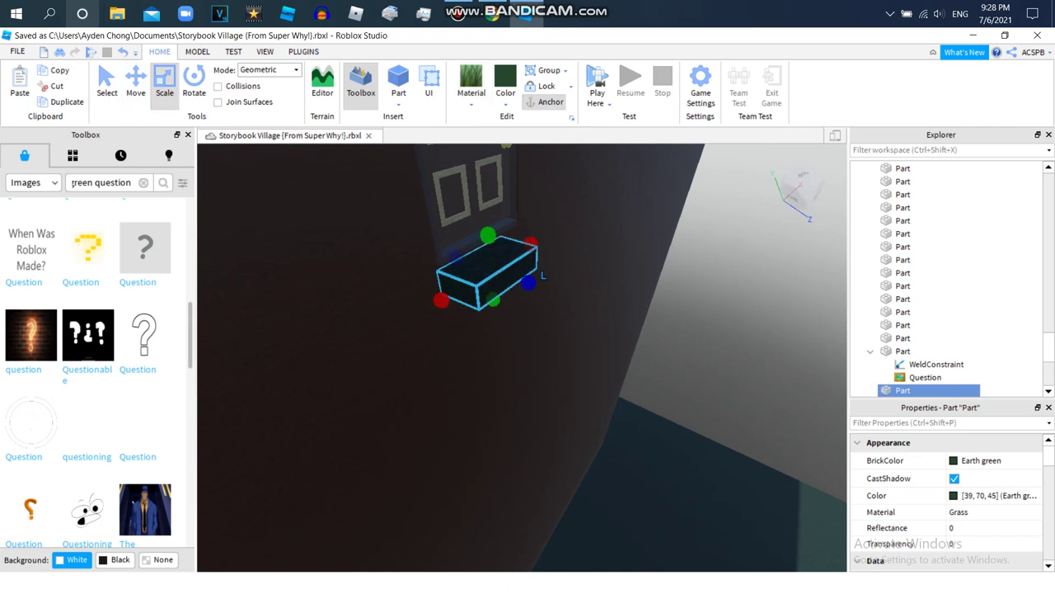
drag(441, 300, 223, 438)
key(s)
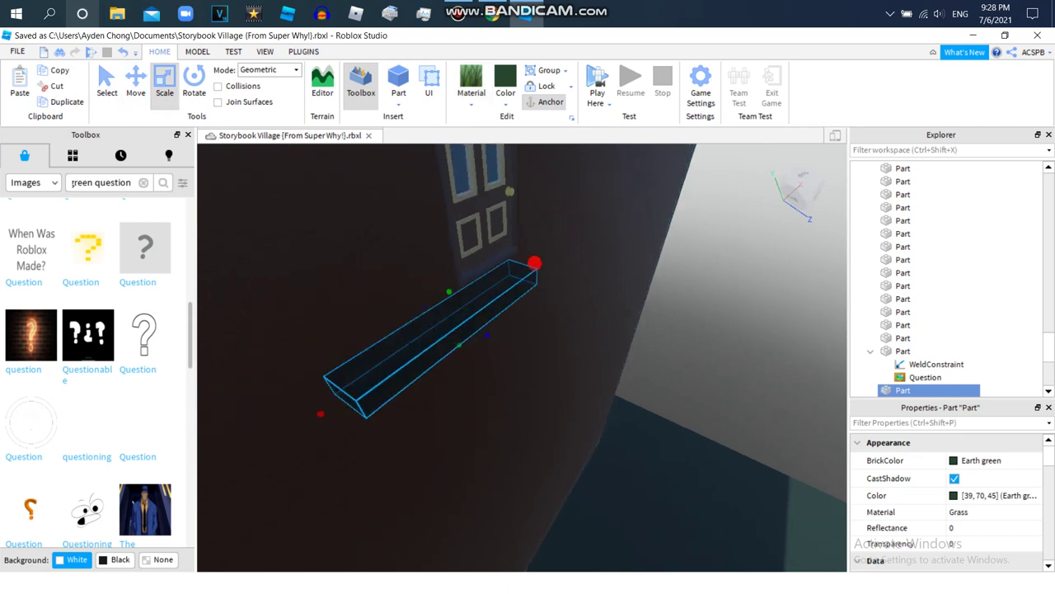
drag(641, 188, 620, 201)
key(s)
key(s)
drag(417, 390, 368, 454)
key(s)
Check the village view in the reference video again and return to Roblox Studio.
key(alt+Tab)
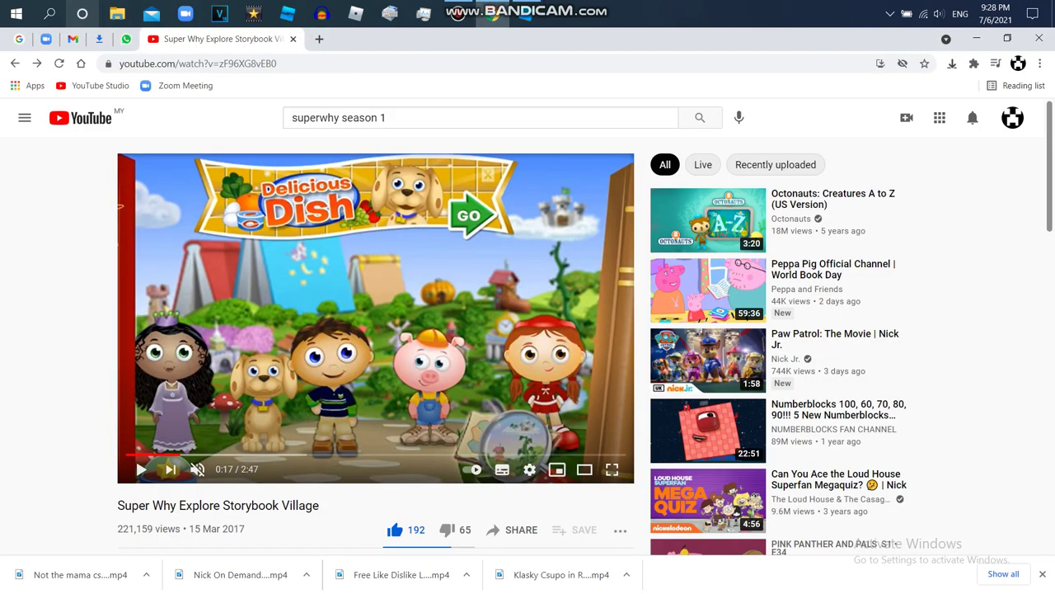
mouse_move(526, 14)
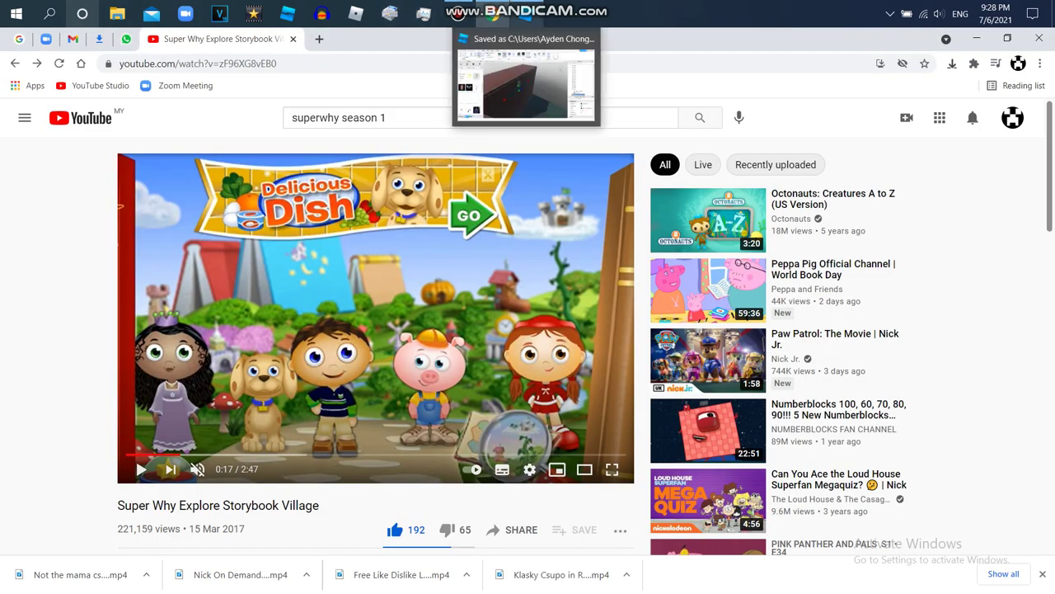
click(526, 14)
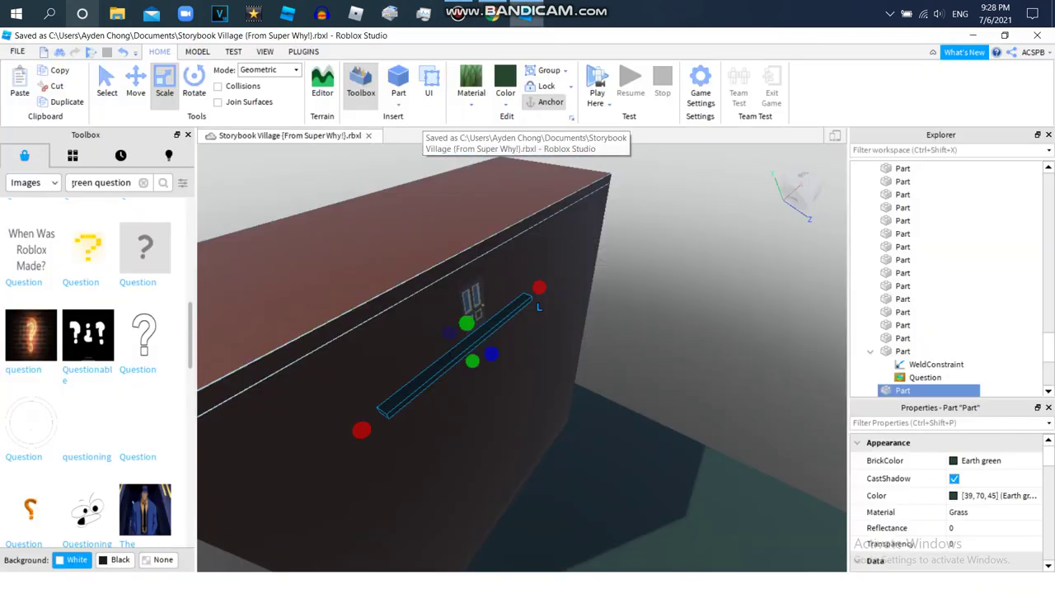
Scale the grass strip outward from the bookshelf's back and adjust its length to form a wide platform in front of the door.
right_drag(494, 322, 528, 363)
key(s)
drag(422, 281, 719, 396)
drag(513, 427, 525, 402)
drag(578, 282, 582, 273)
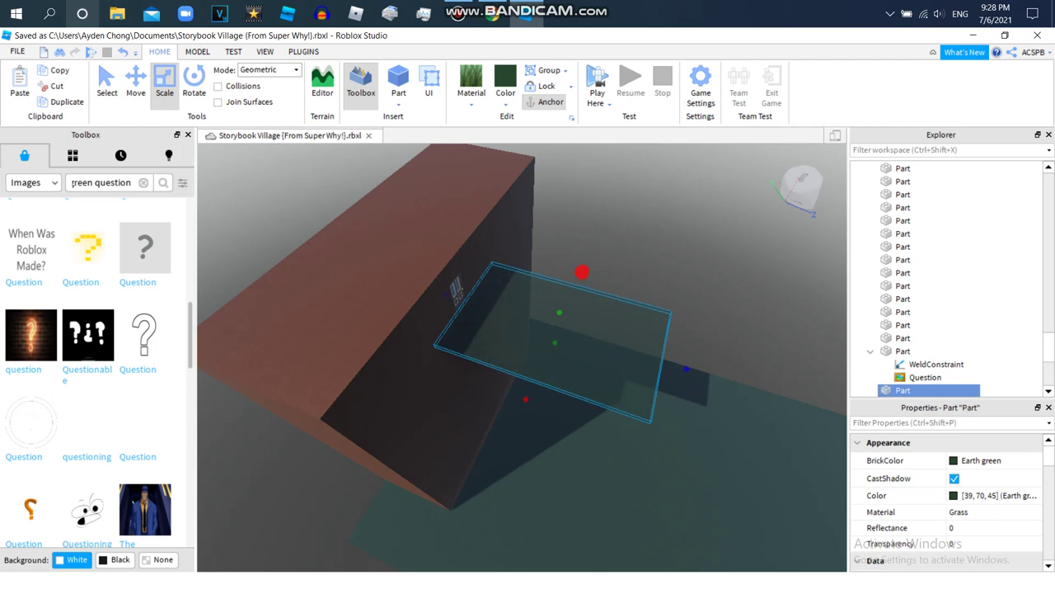
key(w)
right_drag(581, 273, 643, 289)
drag(707, 266, 563, 266)
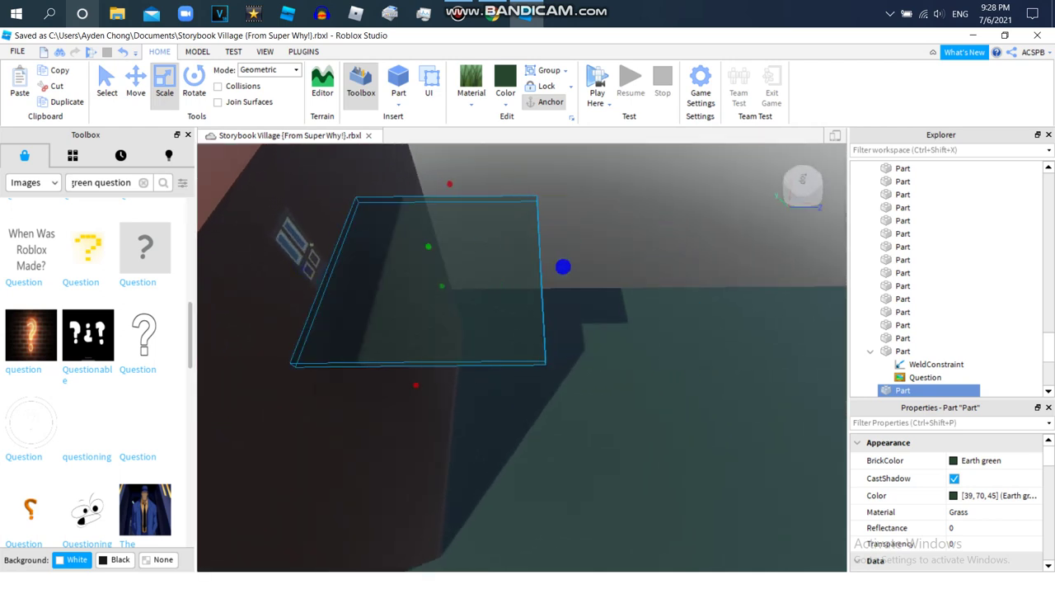
key(w)
key(a)
Set the rotation snap to 0° and tilt the grass platform slightly about its red axis.
click(197, 52)
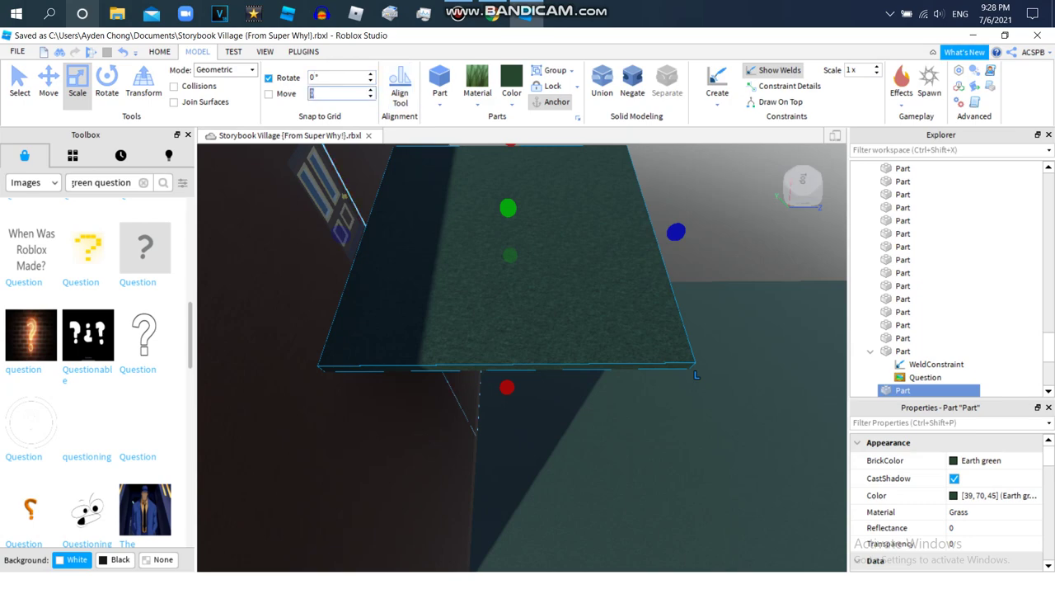
click(160, 52)
right_drag(429, 272, 383, 206)
key(w)
key(s)
click(194, 82)
key(s)
right_drag(512, 284, 536, 275)
drag(536, 276, 541, 277)
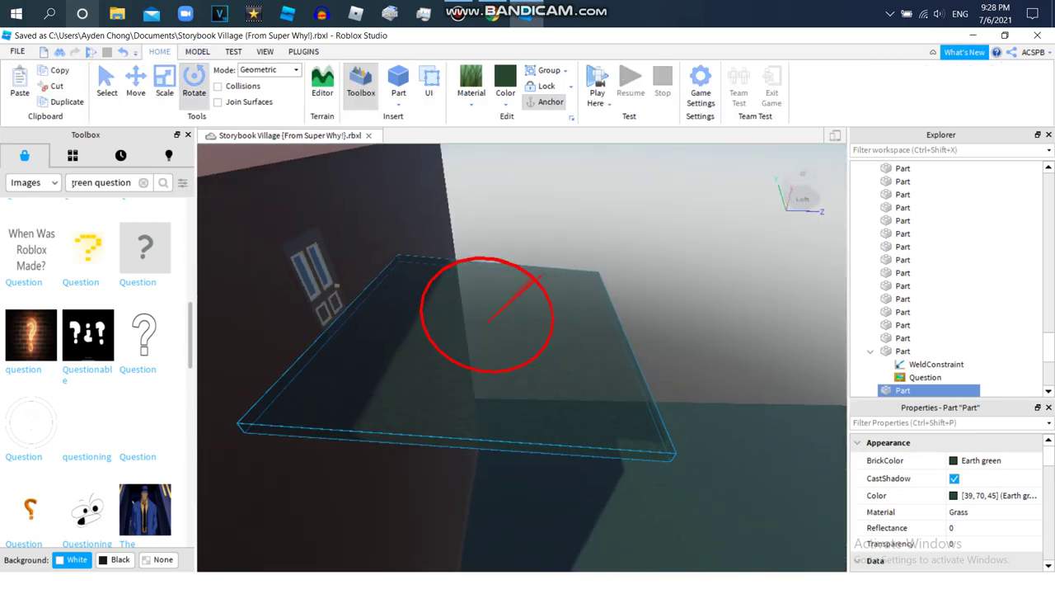
Move the tilted grass platform slightly down and duplicate it in place.
click(136, 82)
drag(488, 252, 488, 263)
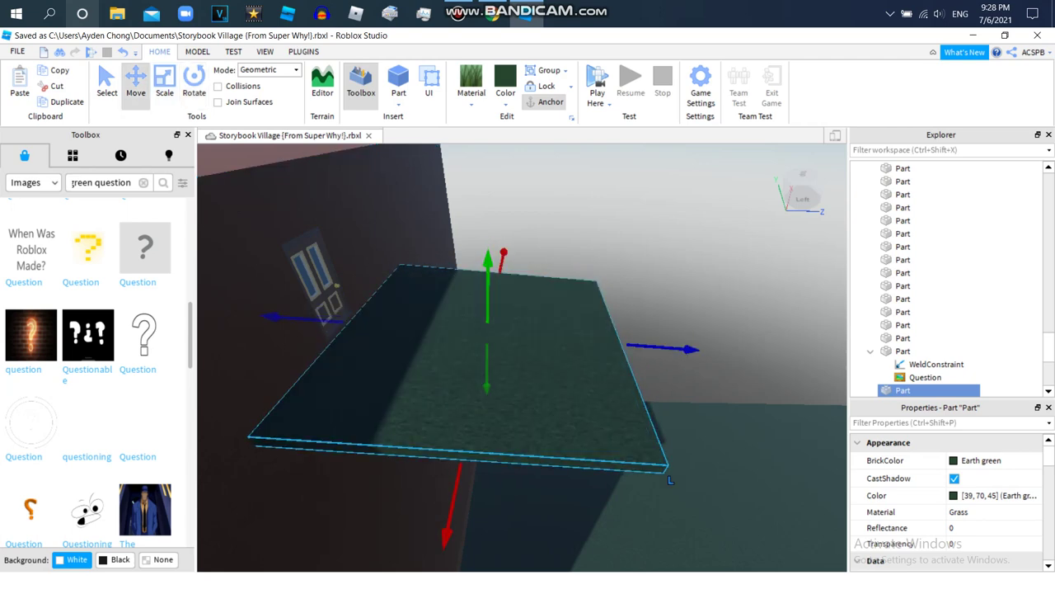
scroll(488, 330, up, 3)
right_drag(488, 330, 553, 375)
scroll(522, 355, down, 5)
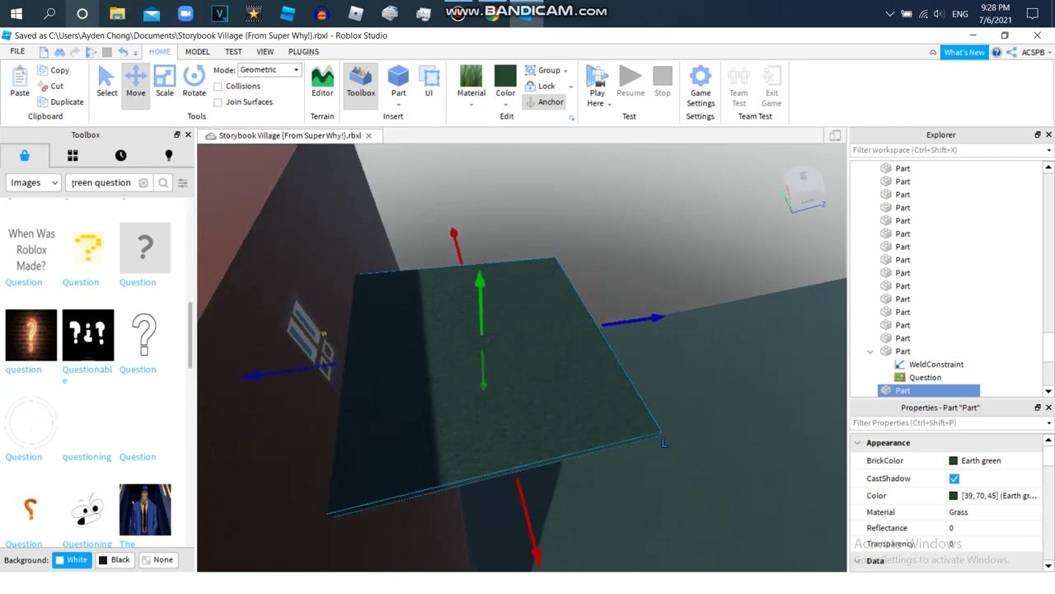
key(a)
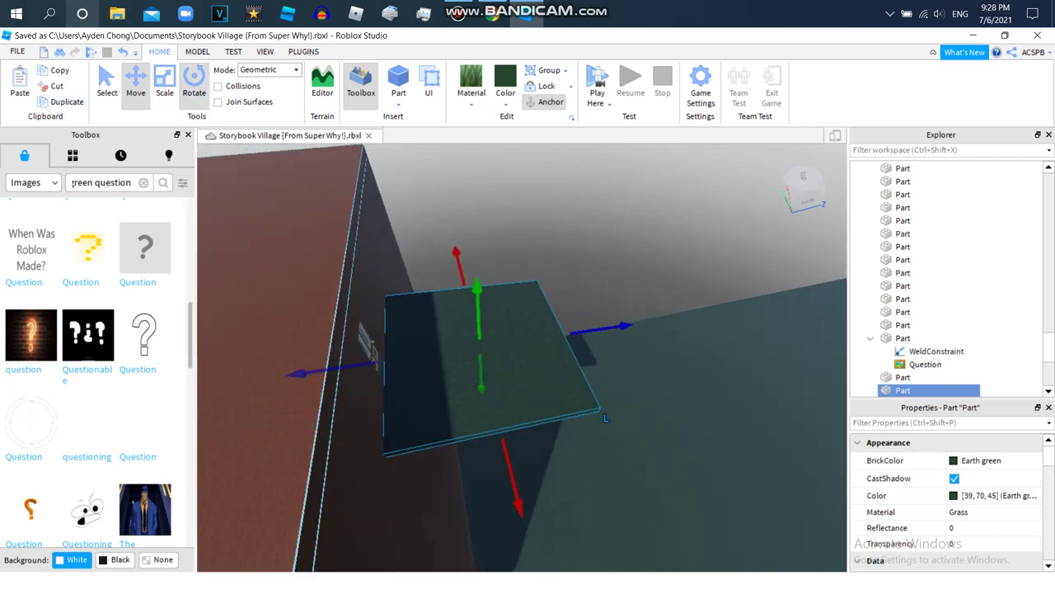